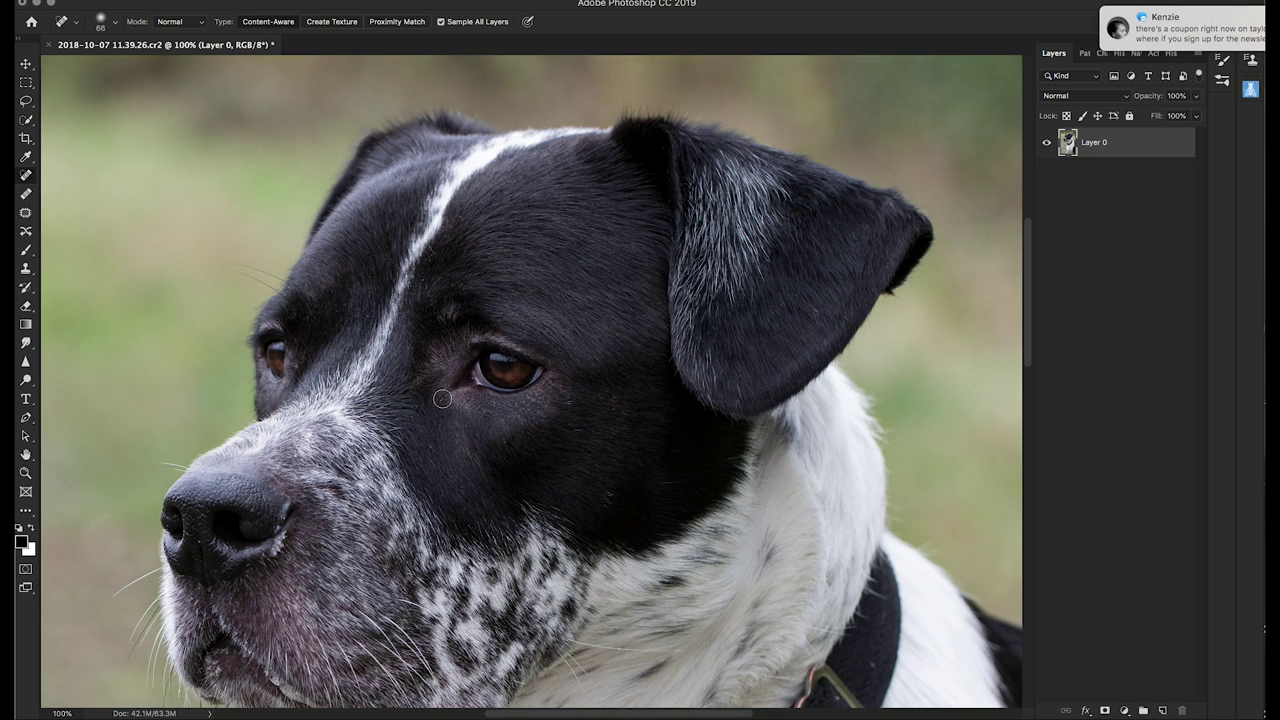
# Retouch the specks on the dog's black forehead fur beside the white blaze with the Spot Healing Brush.
pyautogui.press(']')
pyautogui.press(']')
pyautogui.press('[')
pyautogui.press('[')
pyautogui.press(']')
pyautogui.press(']')
pyautogui.press('[')
pyautogui.press('[')
pyautogui.click(412, 347)
pyautogui.click(407, 349)
pyautogui.click(409, 362)
pyautogui.click(392, 352)
pyautogui.click(402, 334)
pyautogui.click(406, 300)
pyautogui.click(422, 283)
pyautogui.press(']')
pyautogui.press(']')
pyautogui.press('[')
pyautogui.press('[')
pyautogui.press(']')
pyautogui.press(']')
pyautogui.press('[')
pyautogui.press('[')
pyautogui.click(429, 286)
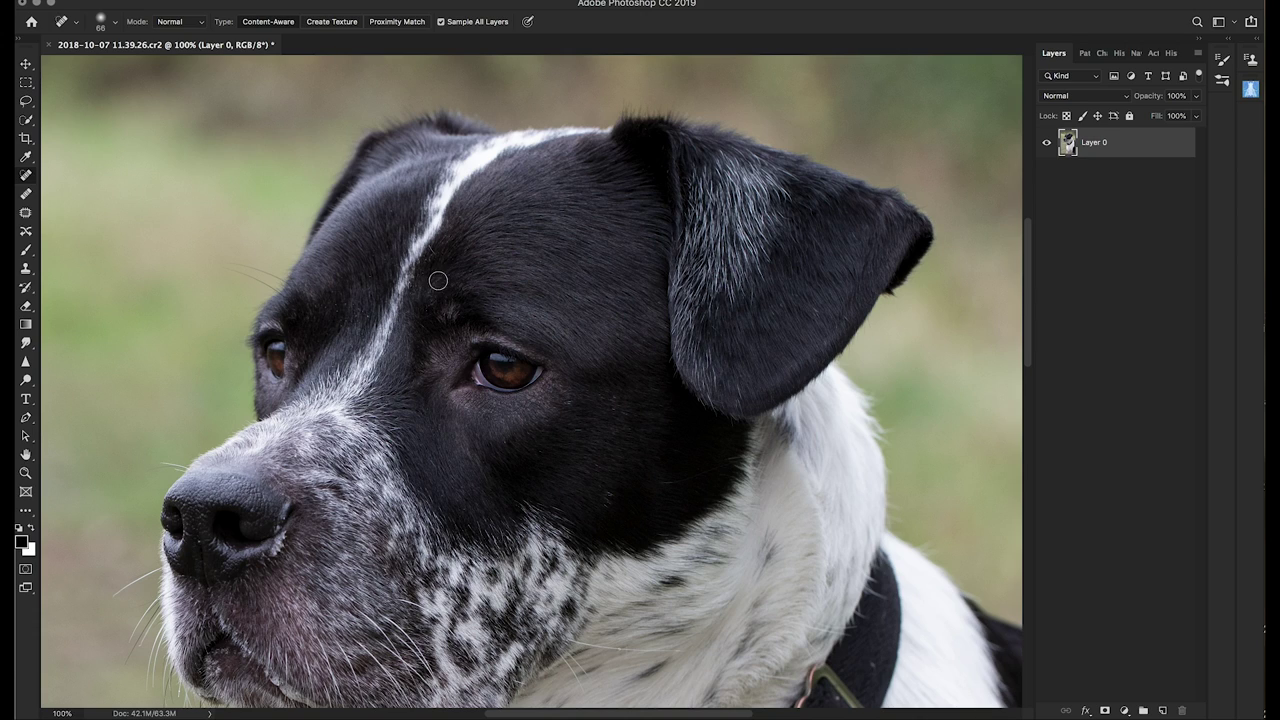
pyautogui.click(436, 282)
pyautogui.click(431, 249)
pyautogui.press('[')
pyautogui.press('[')
pyautogui.press(']')
pyautogui.press(']')
pyautogui.press('[')
pyautogui.press('[')
pyautogui.press(']')
pyautogui.press(']')
pyautogui.press('[')
pyautogui.press('[')
pyautogui.press(']')
pyautogui.press(']')
pyautogui.press('[')
pyautogui.press('[')
pyautogui.press(']')
pyautogui.press(']')
pyautogui.press('[')
pyautogui.press('[')
pyautogui.press(']')
pyautogui.press(']')
pyautogui.press('[')
pyautogui.press('[')
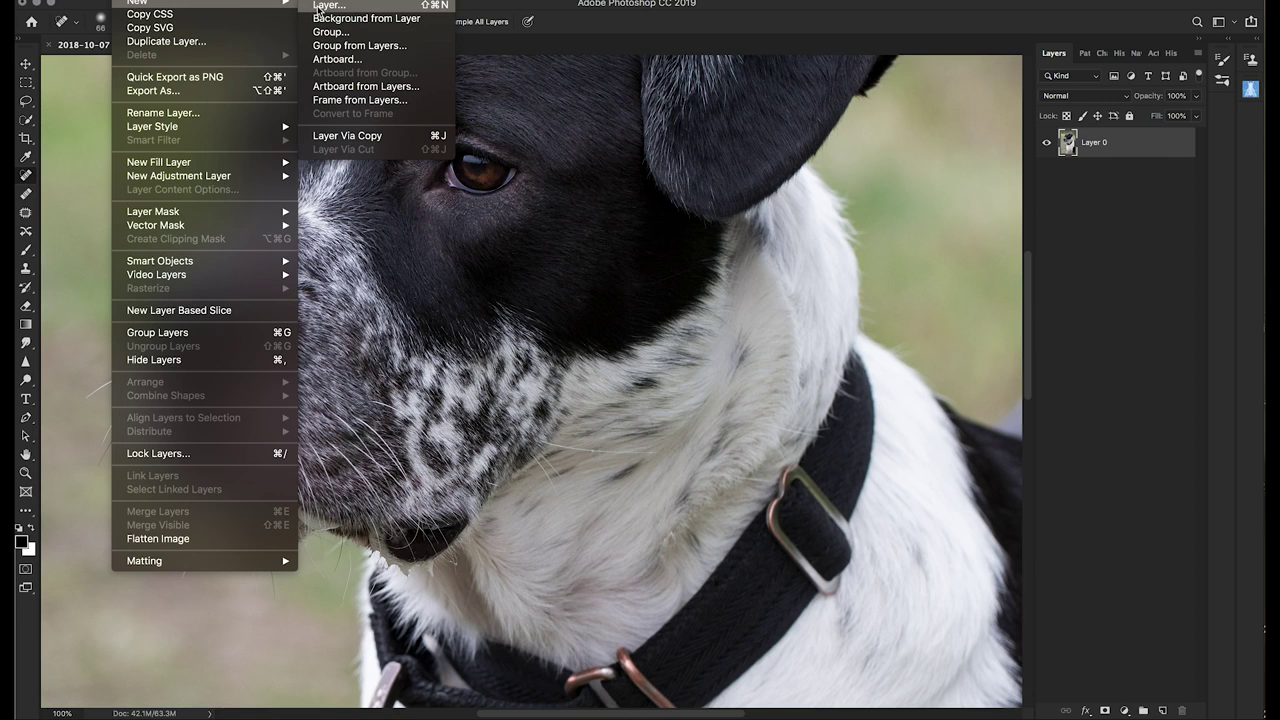
# Create a new blank layer above Layer 0 with the default name and Normal mode.
pyautogui.click(324, 7)
pyautogui.press('super+shift+n')
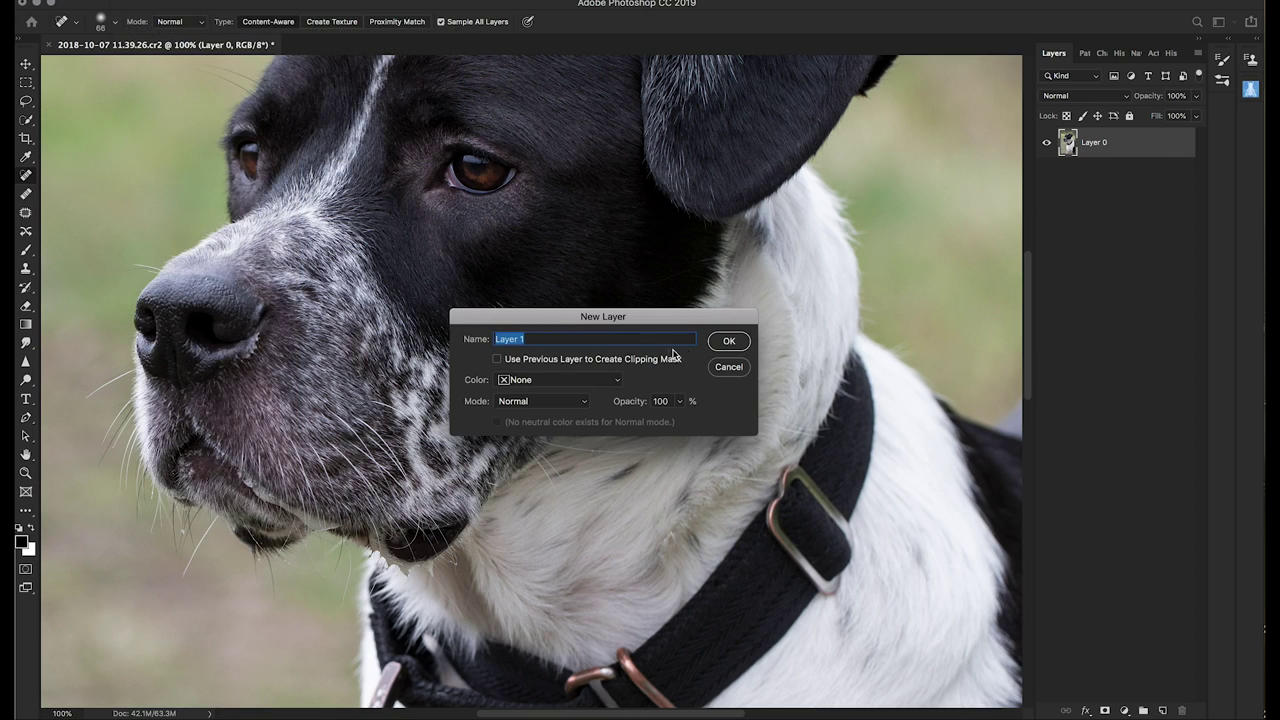
pyautogui.click(744, 347)
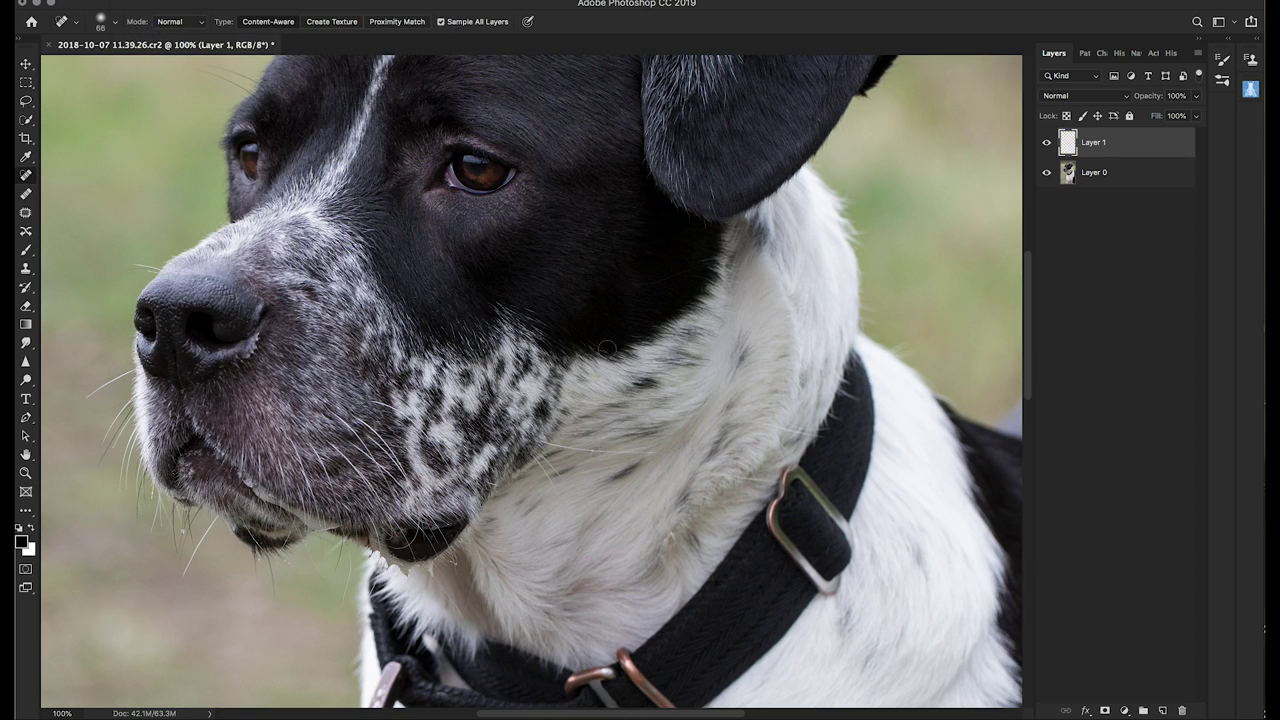
# Switch to the Clone Stamp tool in Darken mode and stamp over the light edge beside the dog's nostril.
pyautogui.click(28, 270)
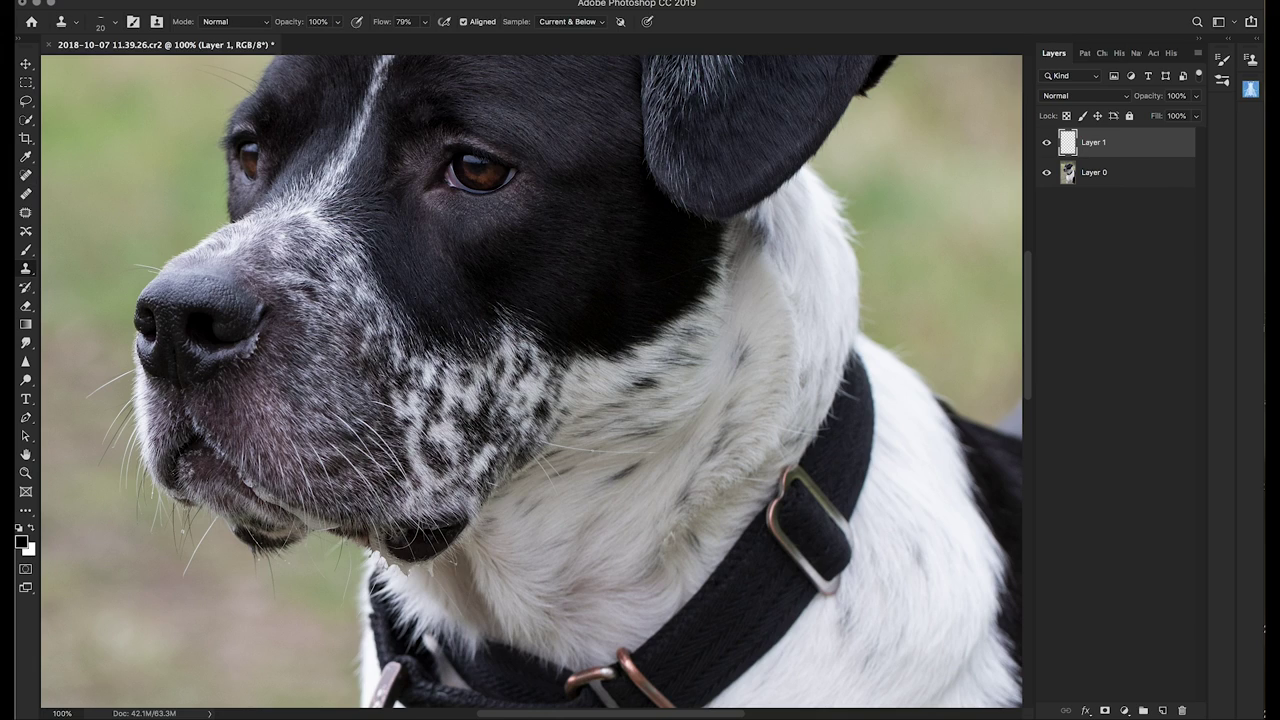
pyautogui.click(266, 22)
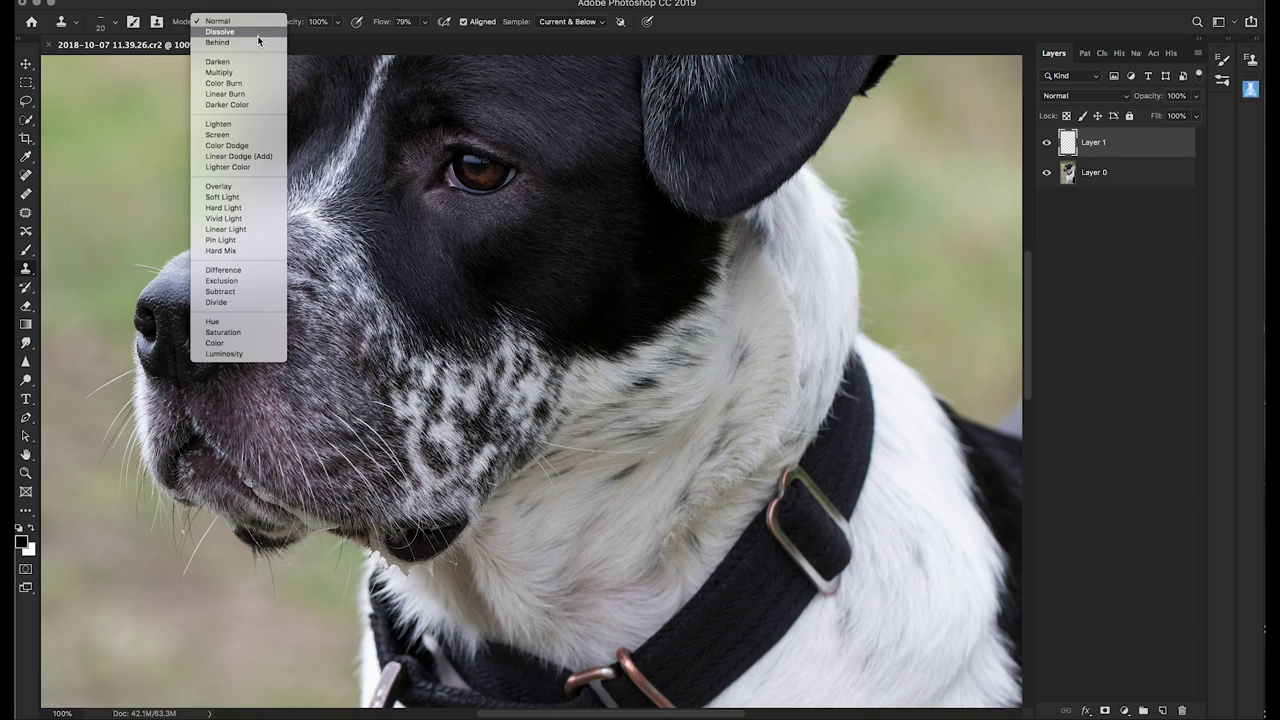
pyautogui.click(252, 63)
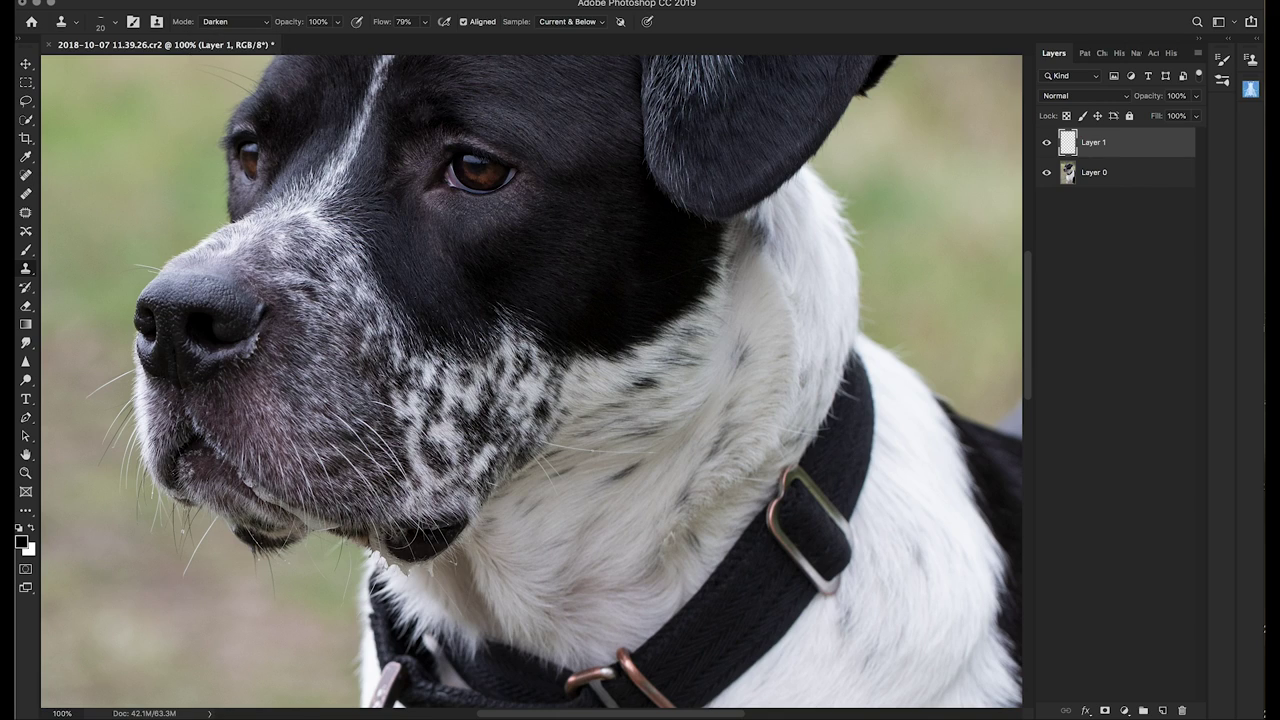
pyautogui.click(264, 333)
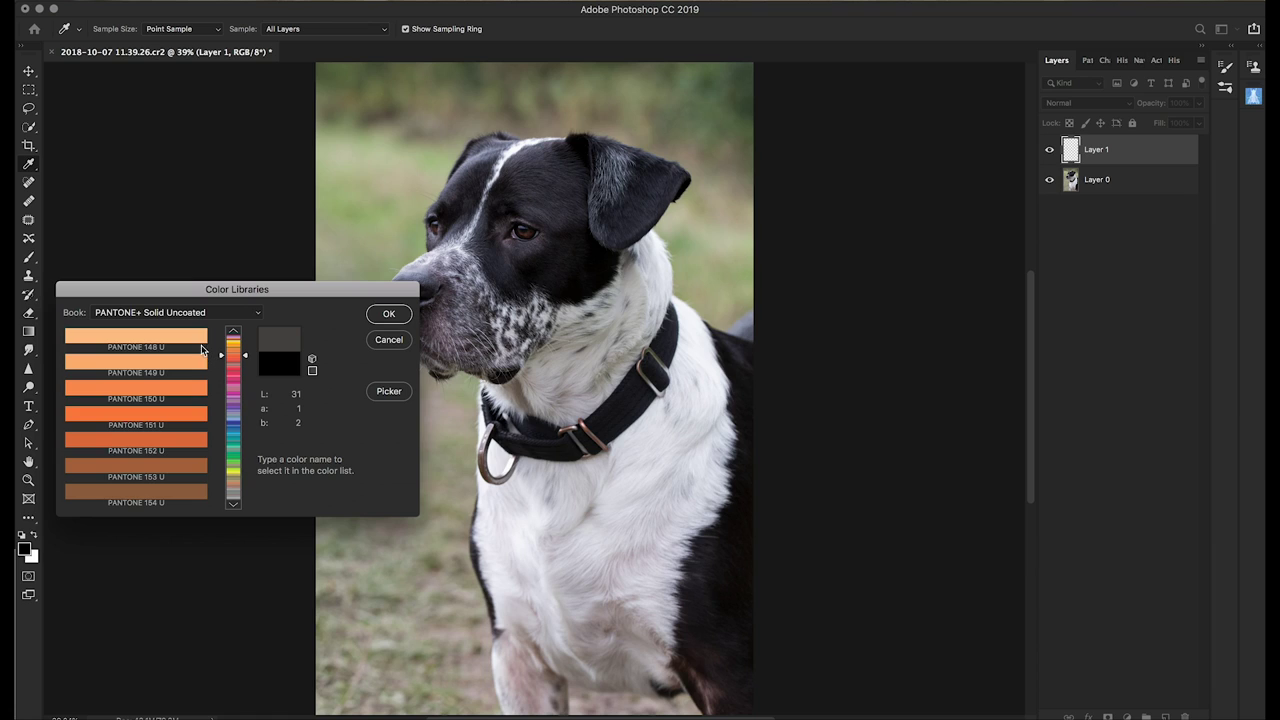
# Set the foreground color to PANTONE 148 U from the PANTONE+ Solid Uncoated color library.
pyautogui.click(200, 343)
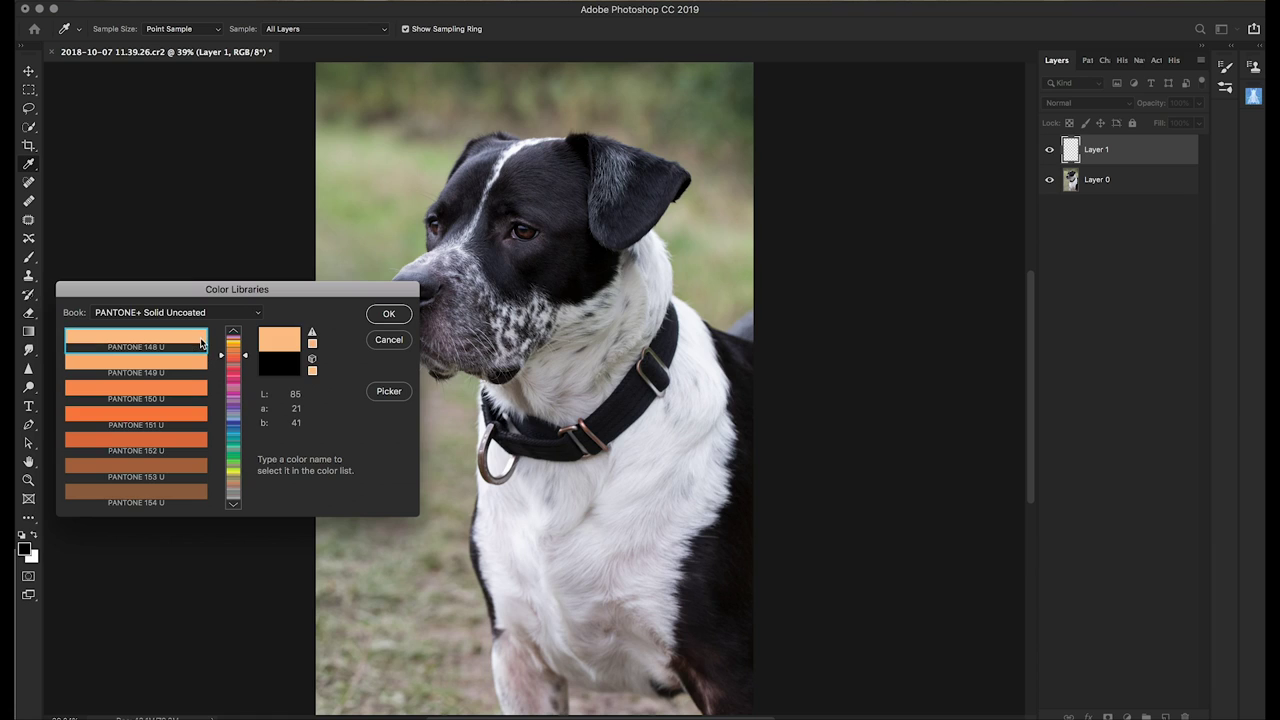
pyautogui.click(388, 316)
pyautogui.press('z')
pyautogui.click(34, 538)
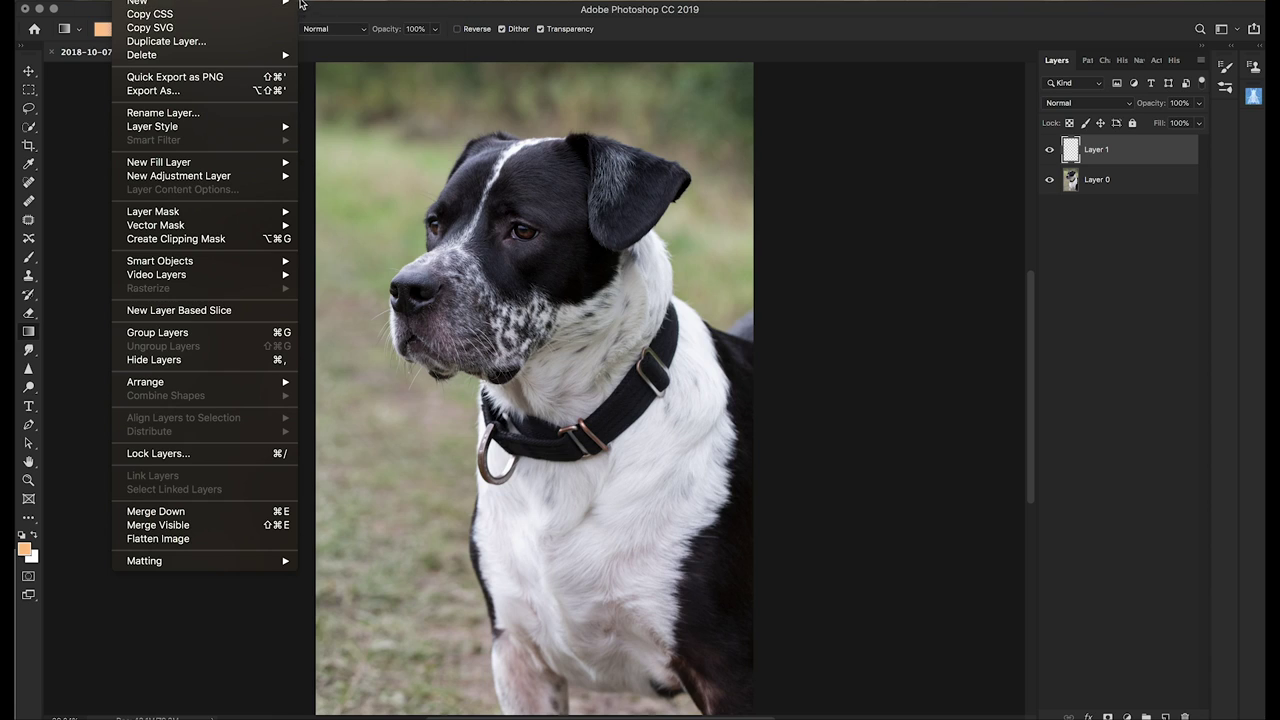
# Create a new layer and draw orange radial gradients on it from the photo's upper-left corner, right edge and lower edge.
pyautogui.moveTo(296, 3)
pyautogui.click(350, 12)
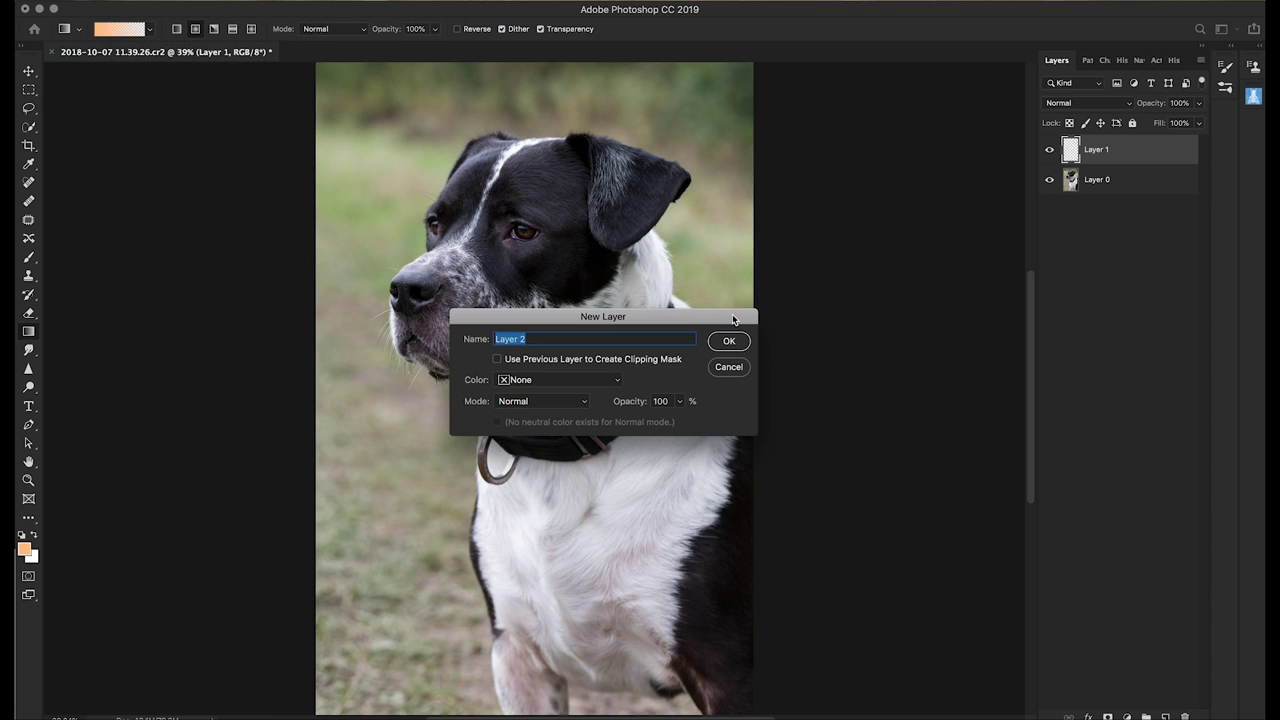
pyautogui.click(729, 341)
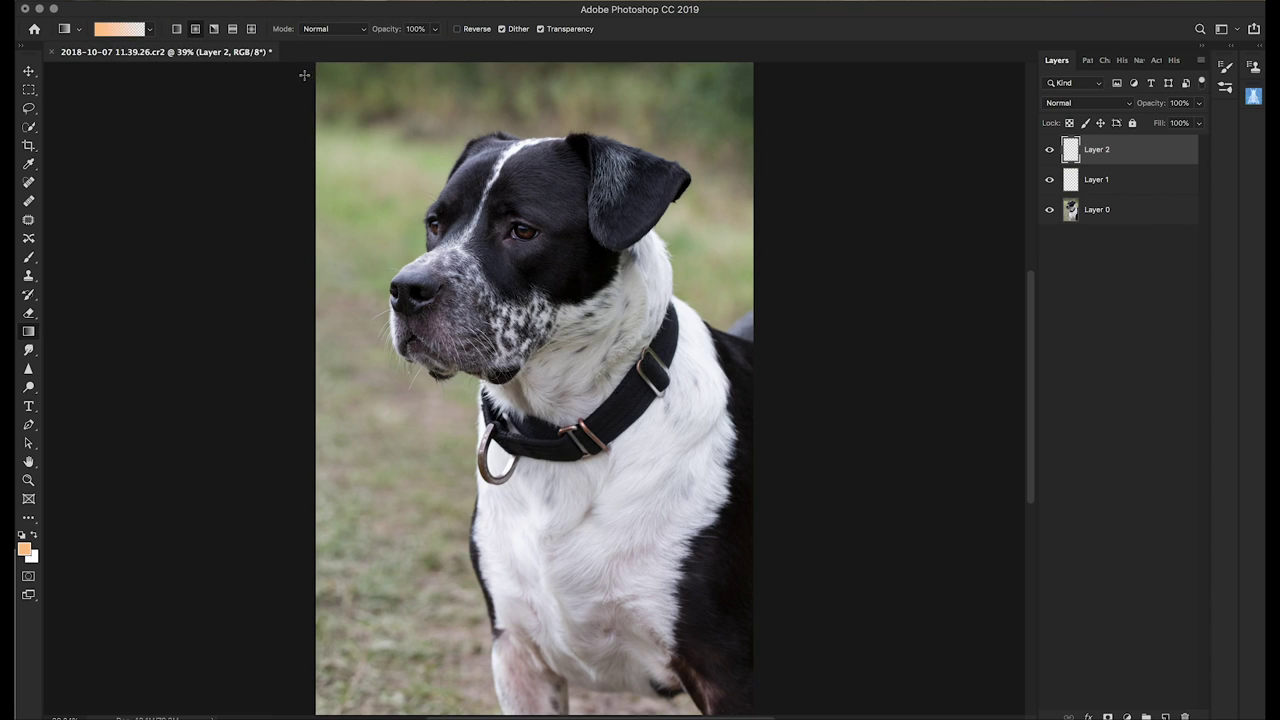
pyautogui.moveTo(306, 75); pyautogui.dragTo(632, 121)
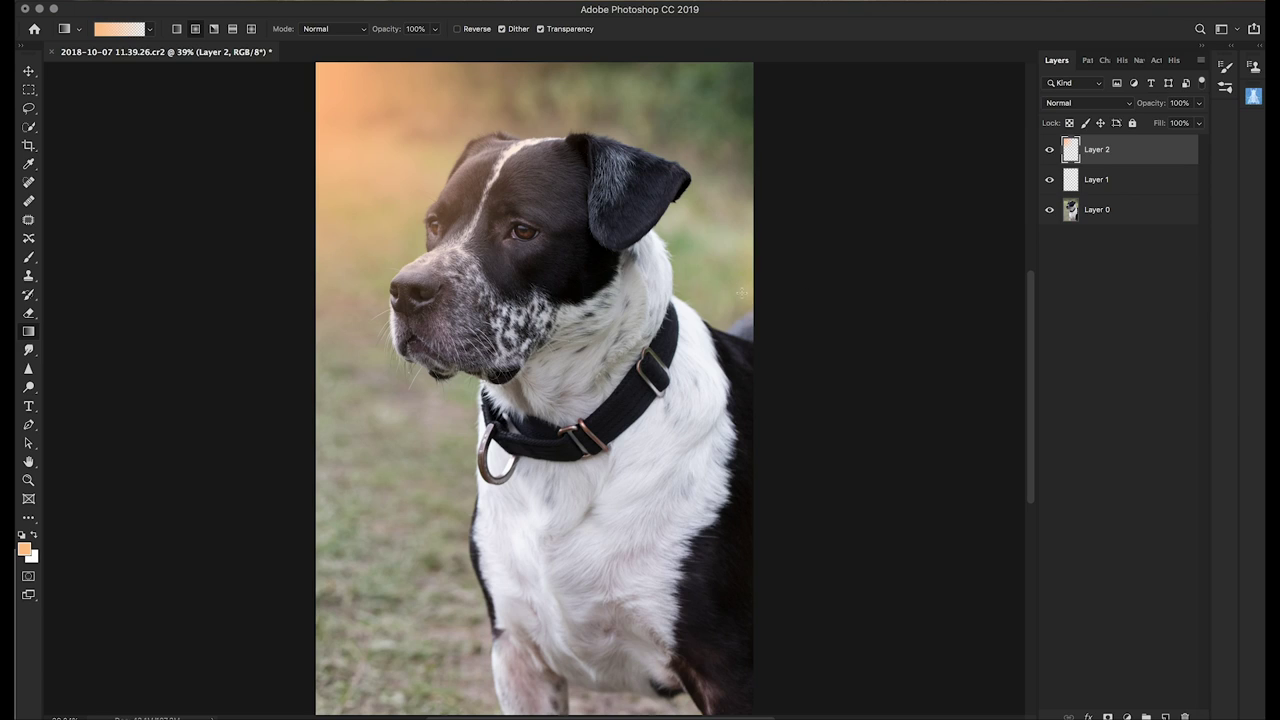
pyautogui.moveTo(761, 314); pyautogui.dragTo(736, 250)
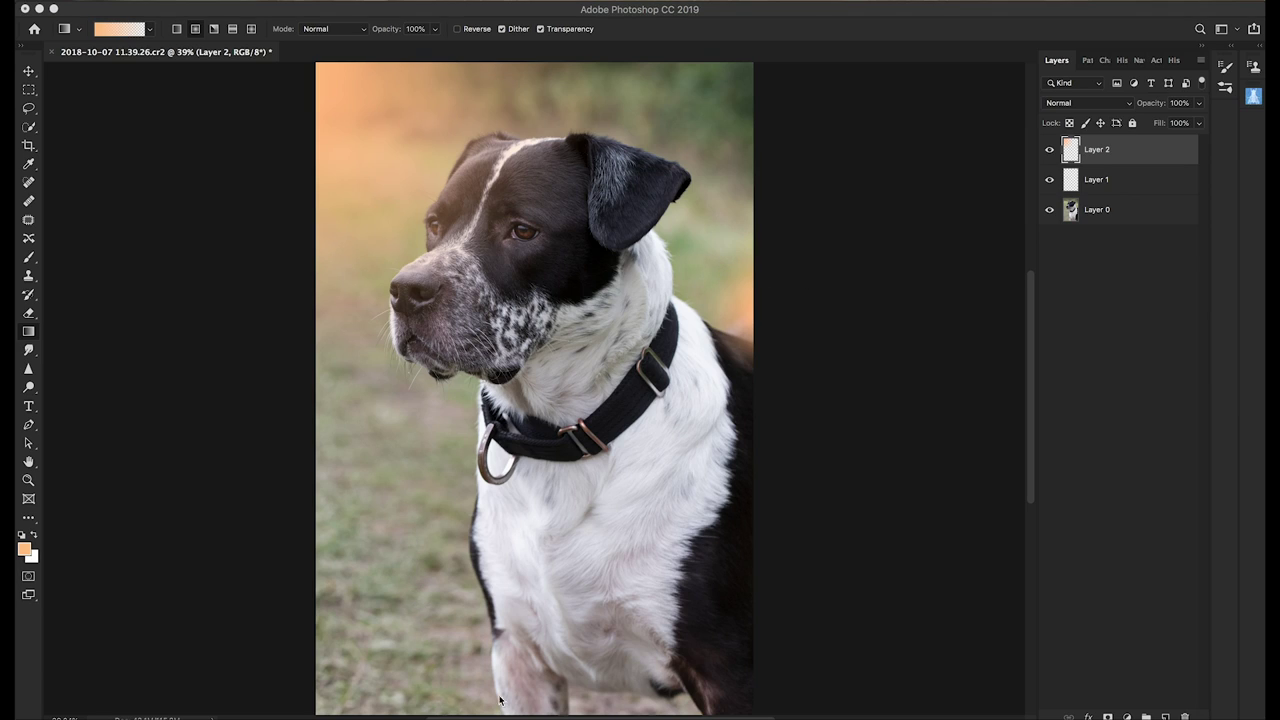
pyautogui.scroll(-3, 1038, 470)
pyautogui.moveTo(513, 668); pyautogui.dragTo(439, 347)
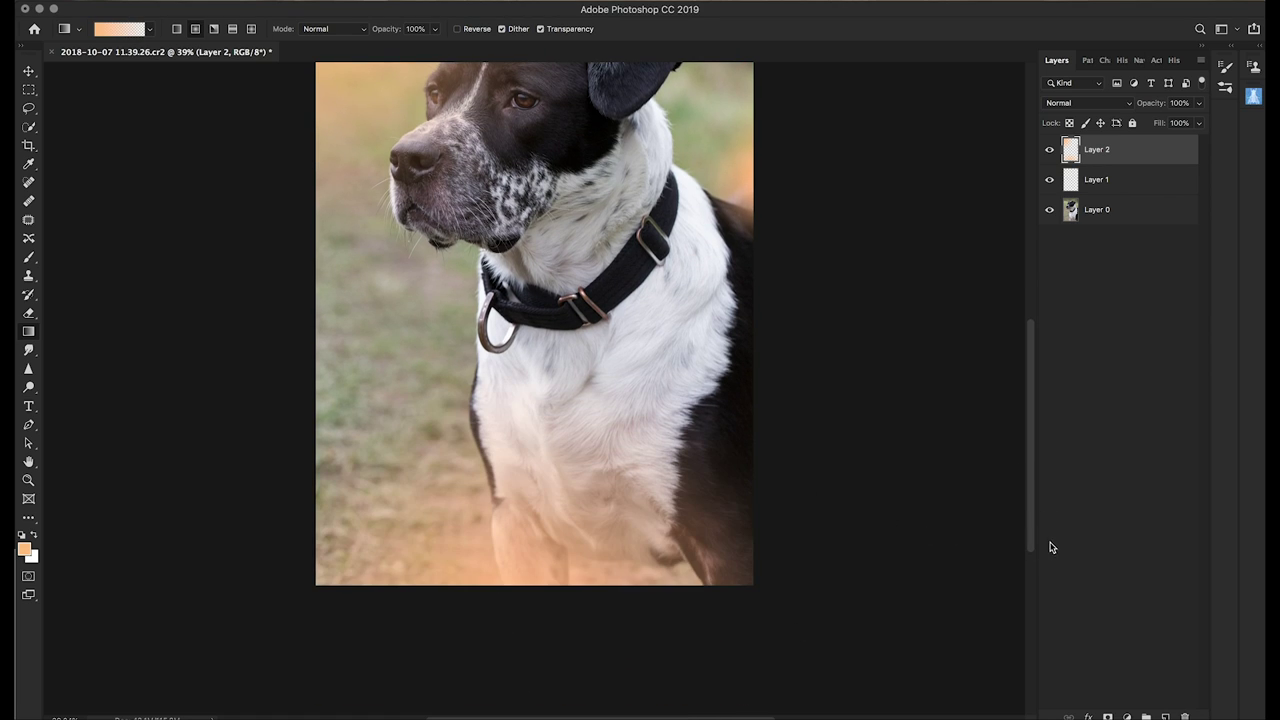
pyautogui.moveTo(1036, 502); pyautogui.dragTo(1049, 461)
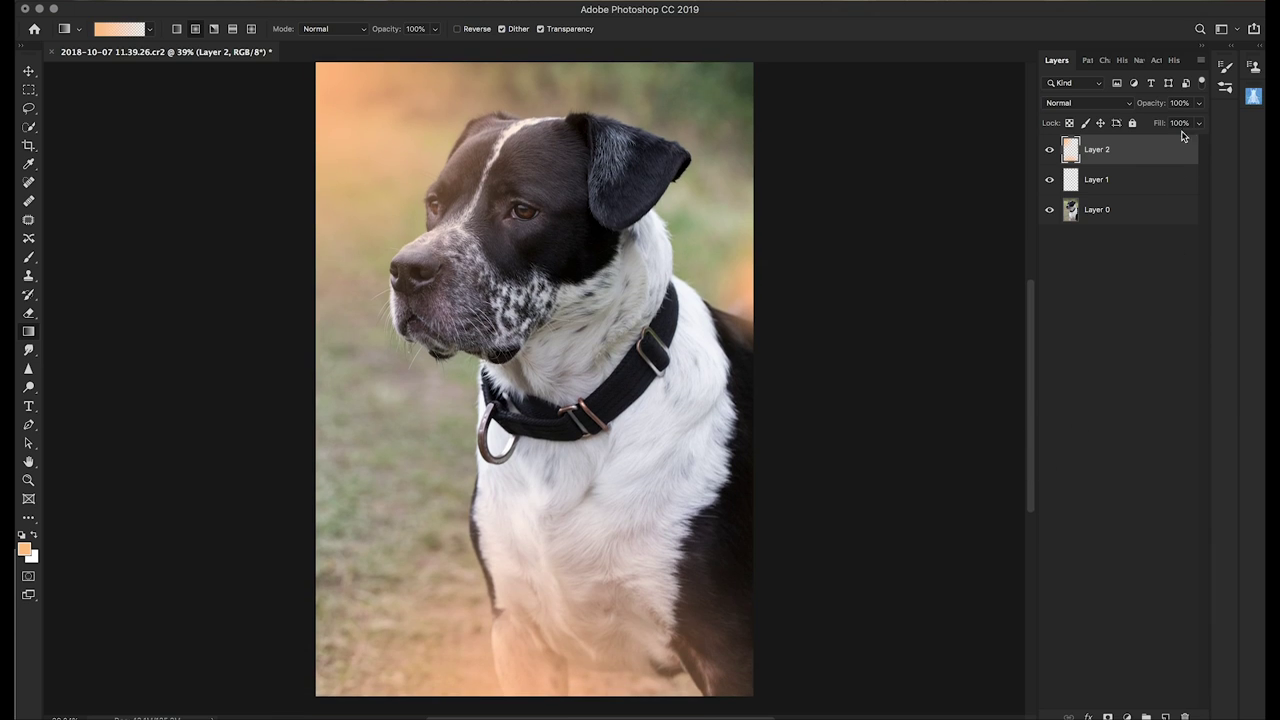
# Set the orange gradient layer's opacity to 68% and its blending mode to Color.
pyautogui.click(1200, 104)
pyautogui.moveTo(1196, 121); pyautogui.dragTo(1178, 125)
pyautogui.click(1088, 103)
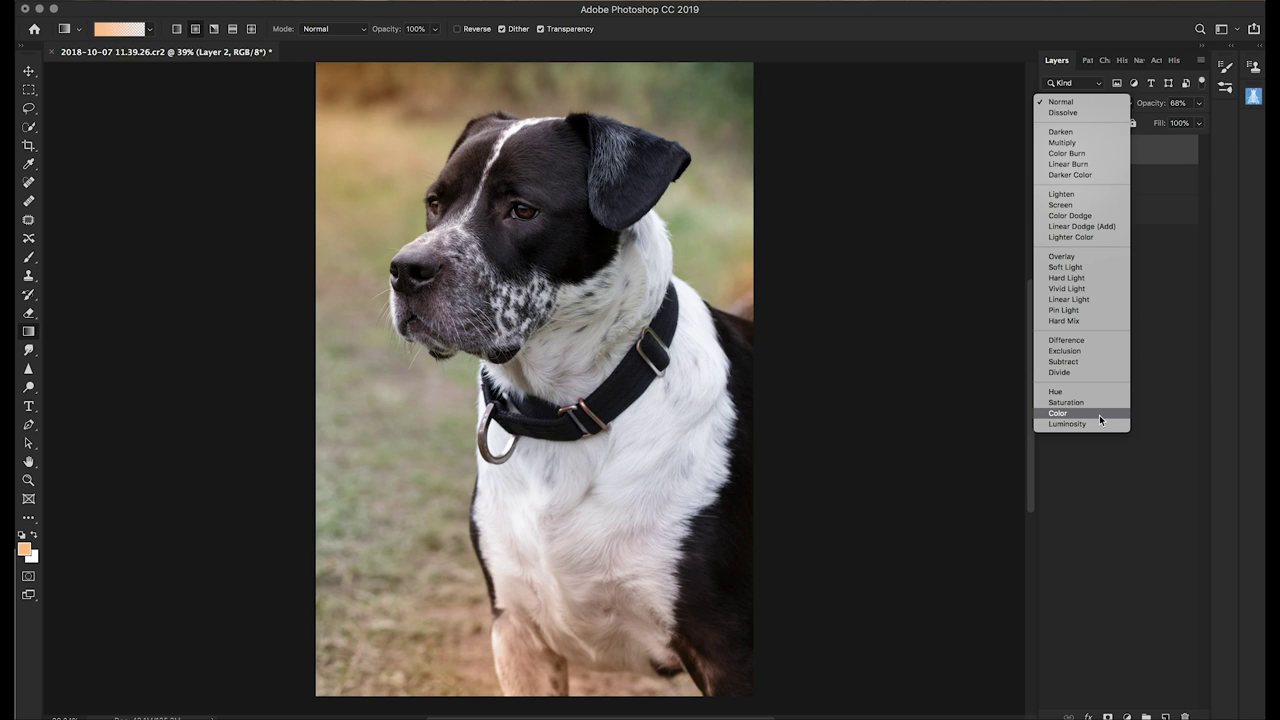
pyautogui.click(1099, 414)
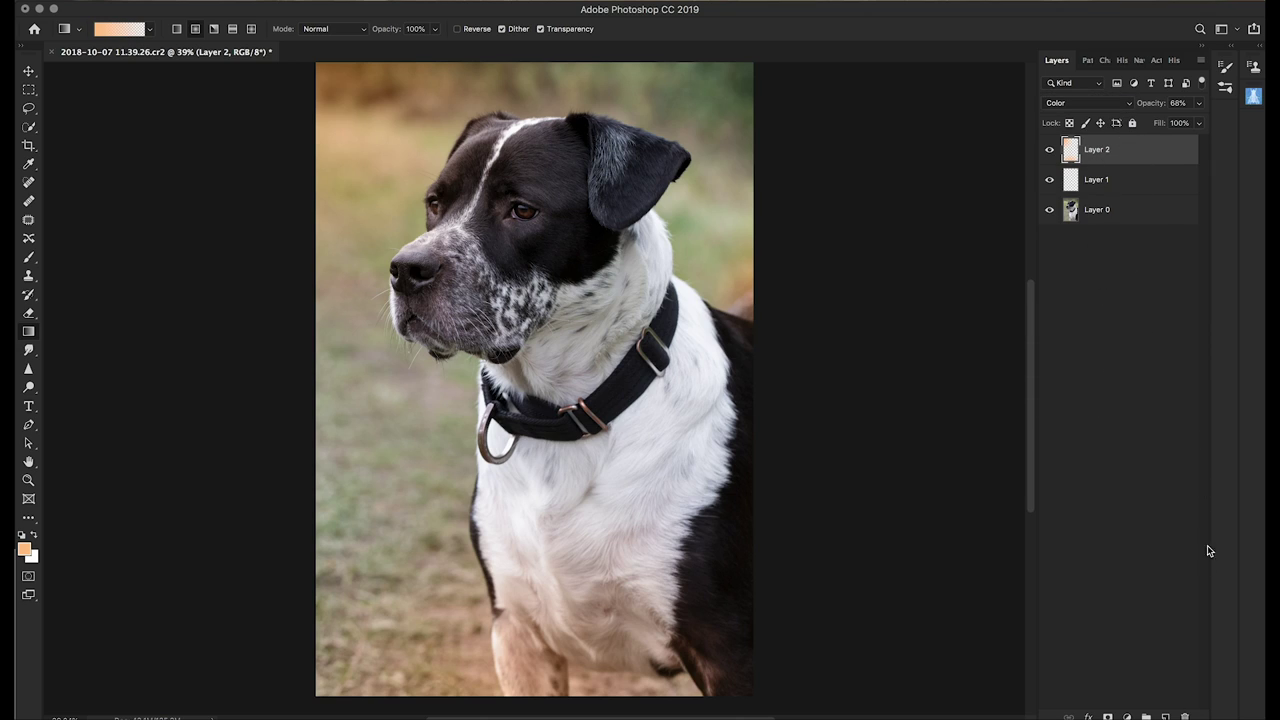
# Add a layer mask to Layer 2 and mask the orange tint off the dog's head and body with a black 52% opacity brush.
pyautogui.click(1107, 716)
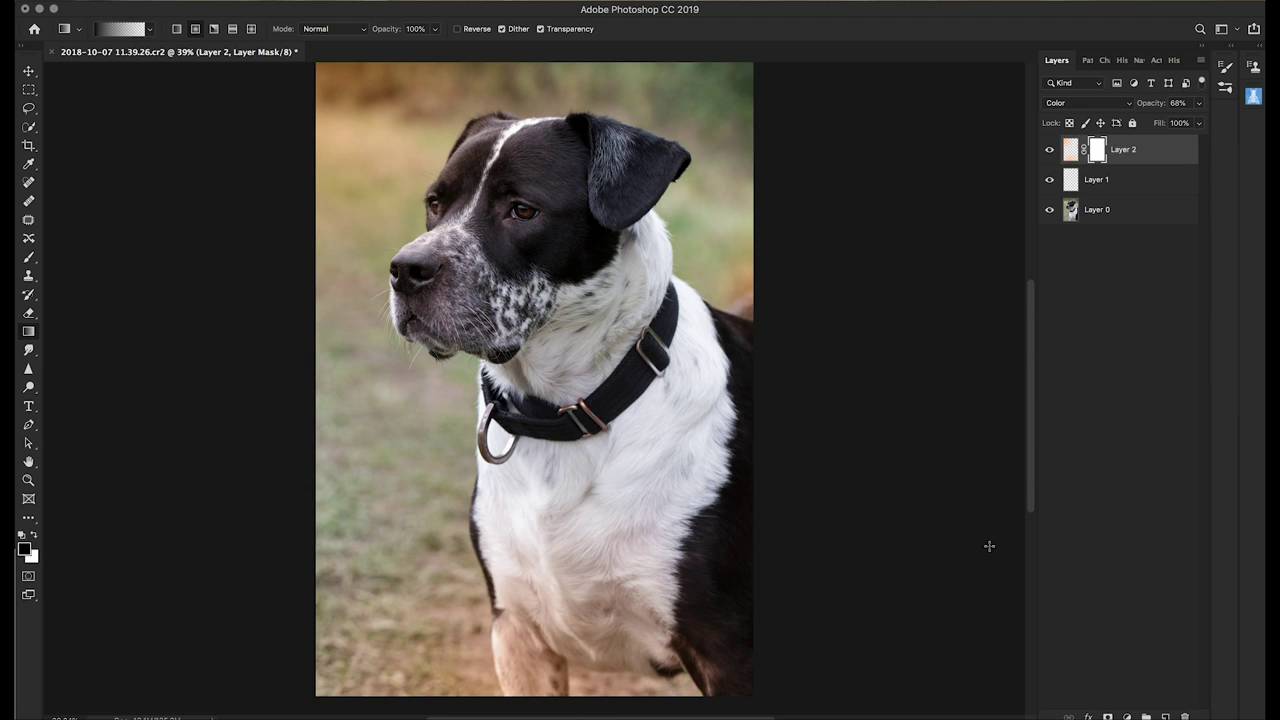
pyautogui.click(29, 257)
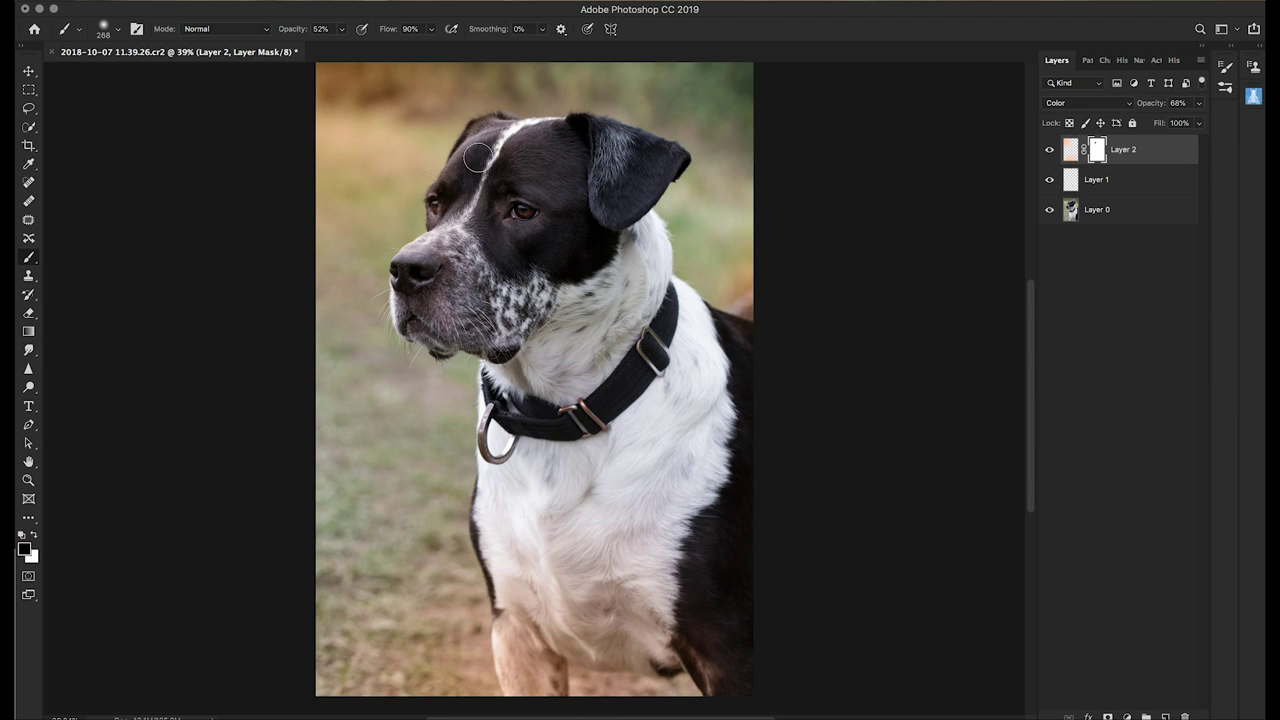
pyautogui.moveTo(480, 143)
pyautogui.mouseDown()
pyautogui.moveTo(452, 188)
pyautogui.moveTo(450, 233)
pyautogui.moveTo(414, 262)
pyautogui.moveTo(449, 237)
pyautogui.mouseUp()
pyautogui.moveTo(498, 170)
pyautogui.mouseDown()
pyautogui.moveTo(568, 193)
pyautogui.moveTo(545, 250)
pyautogui.moveTo(489, 203)
pyautogui.moveTo(517, 135)
pyautogui.moveTo(501, 157)
pyautogui.moveTo(497, 135)
pyautogui.moveTo(568, 139)
pyautogui.moveTo(599, 179)
pyautogui.moveTo(613, 161)
pyautogui.moveTo(596, 196)
pyautogui.moveTo(625, 170)
pyautogui.moveTo(602, 224)
pyautogui.moveTo(556, 254)
pyautogui.moveTo(548, 280)
pyautogui.moveTo(442, 297)
pyautogui.moveTo(459, 312)
pyautogui.moveTo(438, 287)
pyautogui.moveTo(484, 321)
pyautogui.moveTo(429, 296)
pyautogui.moveTo(447, 313)
pyautogui.moveTo(497, 302)
pyautogui.moveTo(494, 323)
pyautogui.moveTo(511, 323)
pyautogui.moveTo(567, 264)
pyautogui.moveTo(586, 272)
pyautogui.moveTo(646, 257)
pyautogui.mouseUp()
pyautogui.click(518, 171)
pyautogui.moveTo(662, 349)
pyautogui.mouseDown()
pyautogui.moveTo(651, 457)
pyautogui.moveTo(594, 505)
pyautogui.moveTo(585, 573)
pyautogui.moveTo(563, 611)
pyautogui.moveTo(518, 589)
pyautogui.moveTo(524, 653)
pyautogui.moveTo(511, 613)
pyautogui.moveTo(549, 684)
pyautogui.moveTo(517, 655)
pyautogui.moveTo(523, 679)
pyautogui.moveTo(549, 704)
pyautogui.moveTo(530, 616)
pyautogui.moveTo(608, 652)
pyautogui.moveTo(574, 635)
pyautogui.moveTo(617, 649)
pyautogui.moveTo(618, 606)
pyautogui.moveTo(636, 647)
pyautogui.moveTo(706, 656)
pyautogui.moveTo(723, 684)
pyautogui.moveTo(695, 651)
pyautogui.moveTo(601, 655)
pyautogui.moveTo(538, 609)
pyautogui.moveTo(533, 676)
pyautogui.moveTo(519, 614)
pyautogui.moveTo(524, 682)
pyautogui.moveTo(523, 552)
pyautogui.moveTo(620, 536)
pyautogui.moveTo(777, 417)
pyautogui.mouseUp()
pyautogui.click(29, 480)
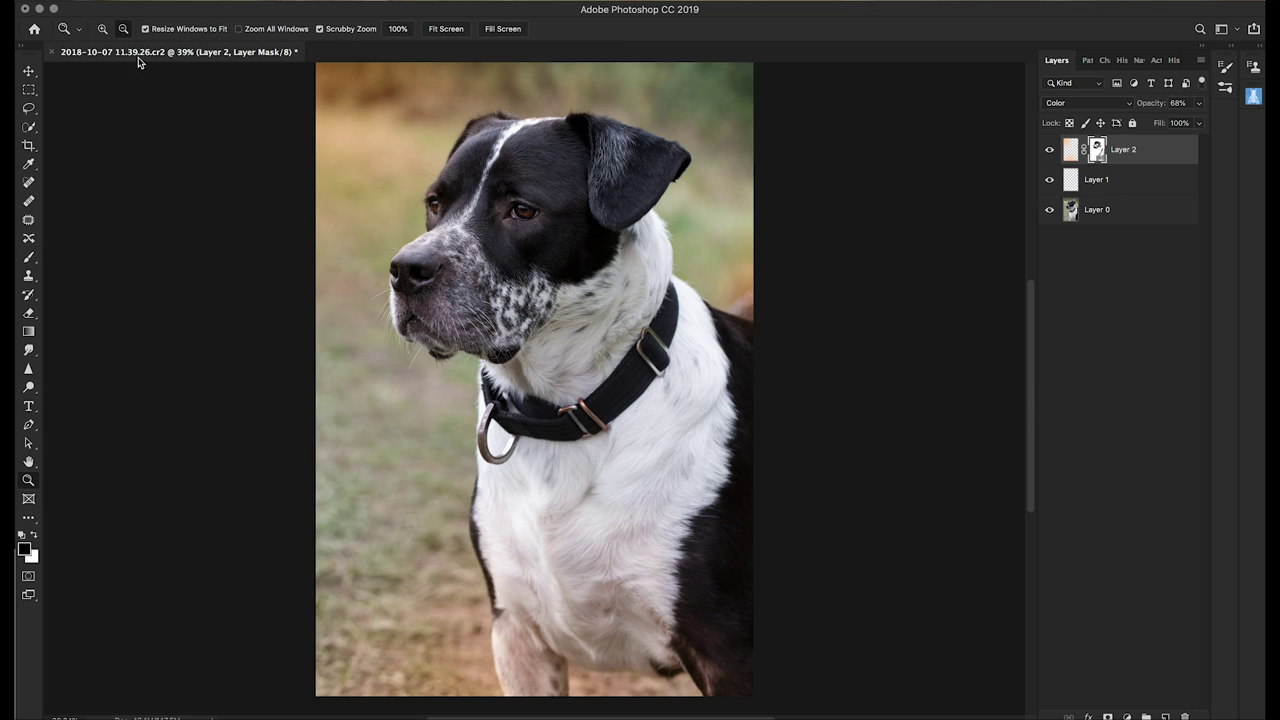
pyautogui.click(141, 150)
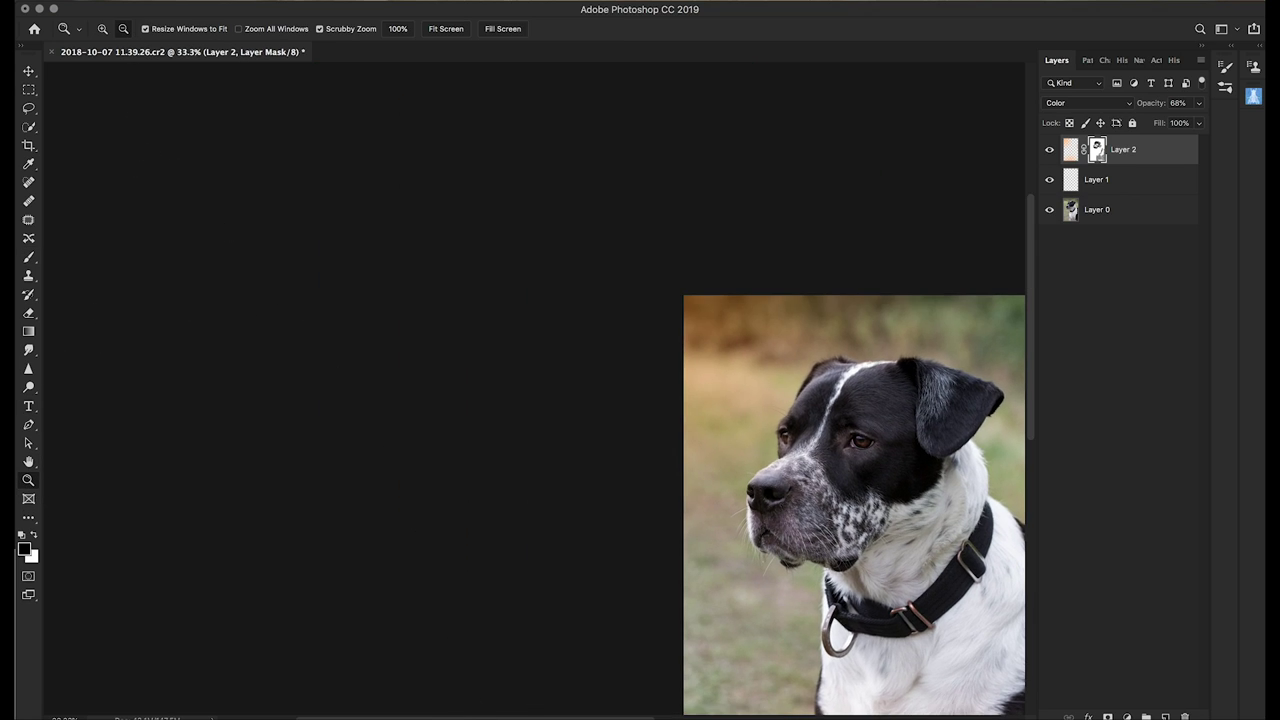
pyautogui.moveTo(483, 716); pyautogui.dragTo(647, 716)
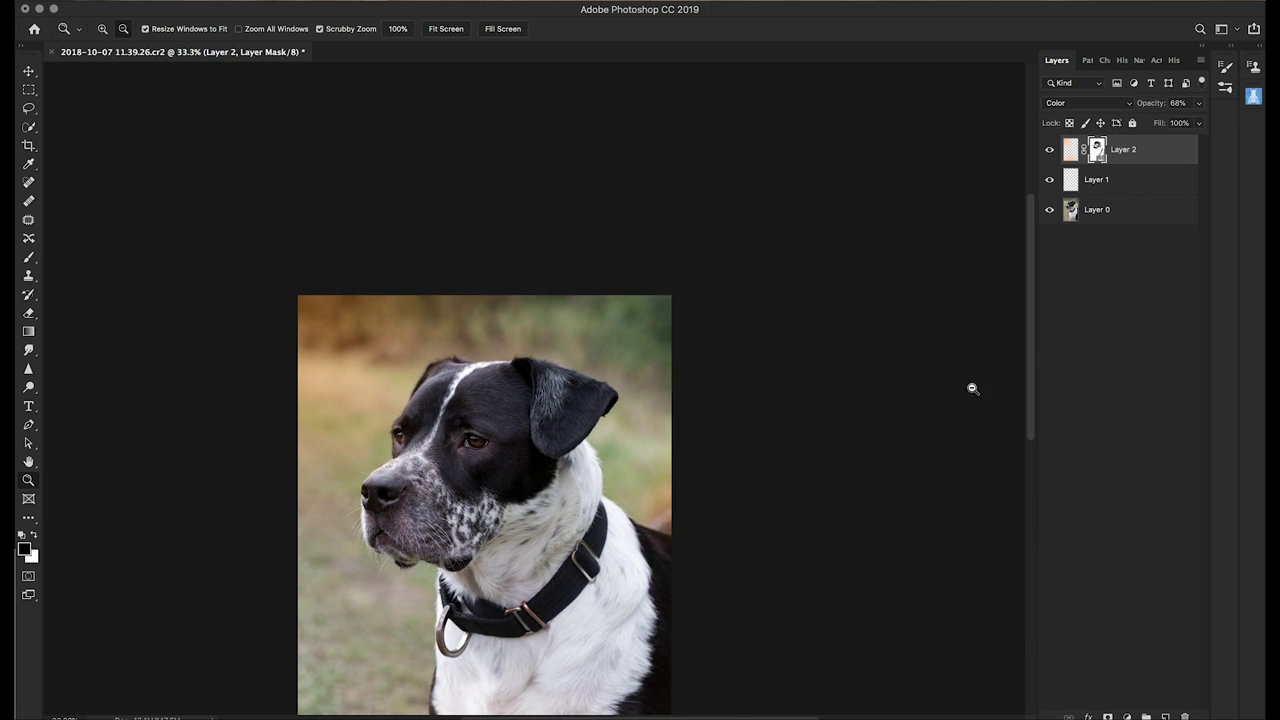
pyautogui.moveTo(1028, 404); pyautogui.dragTo(1026, 466)
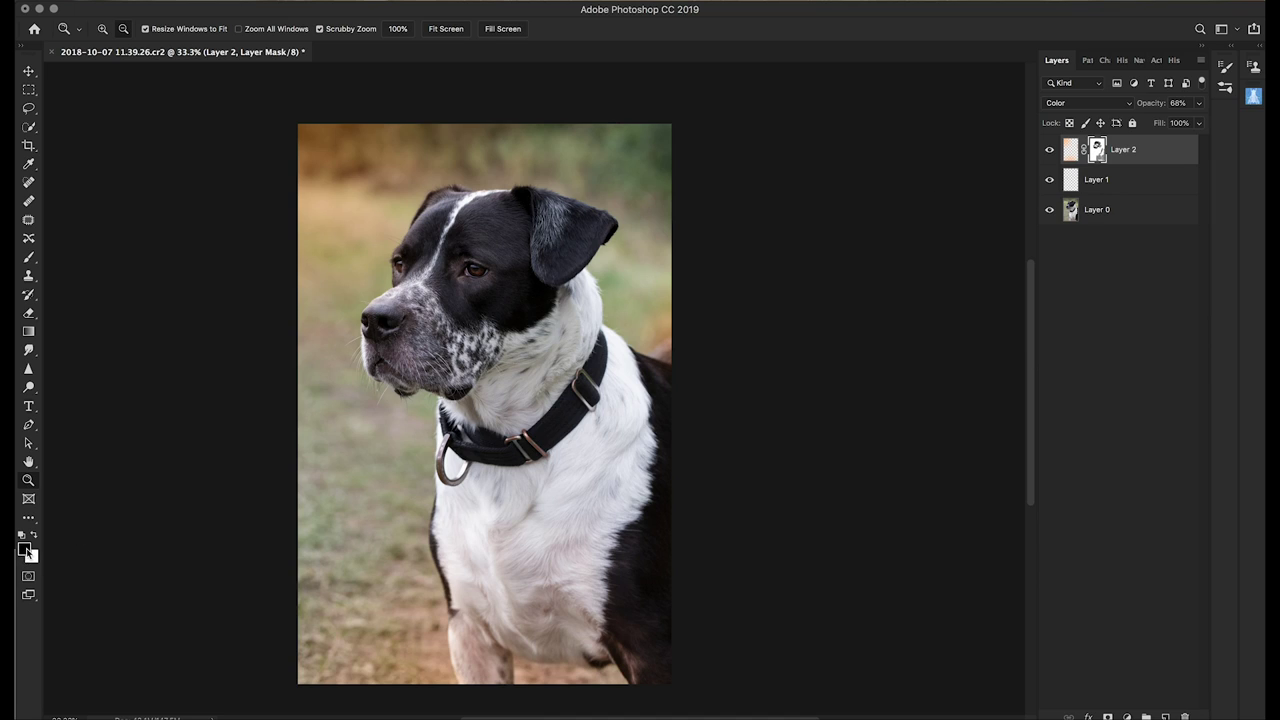
pyautogui.click(27, 549)
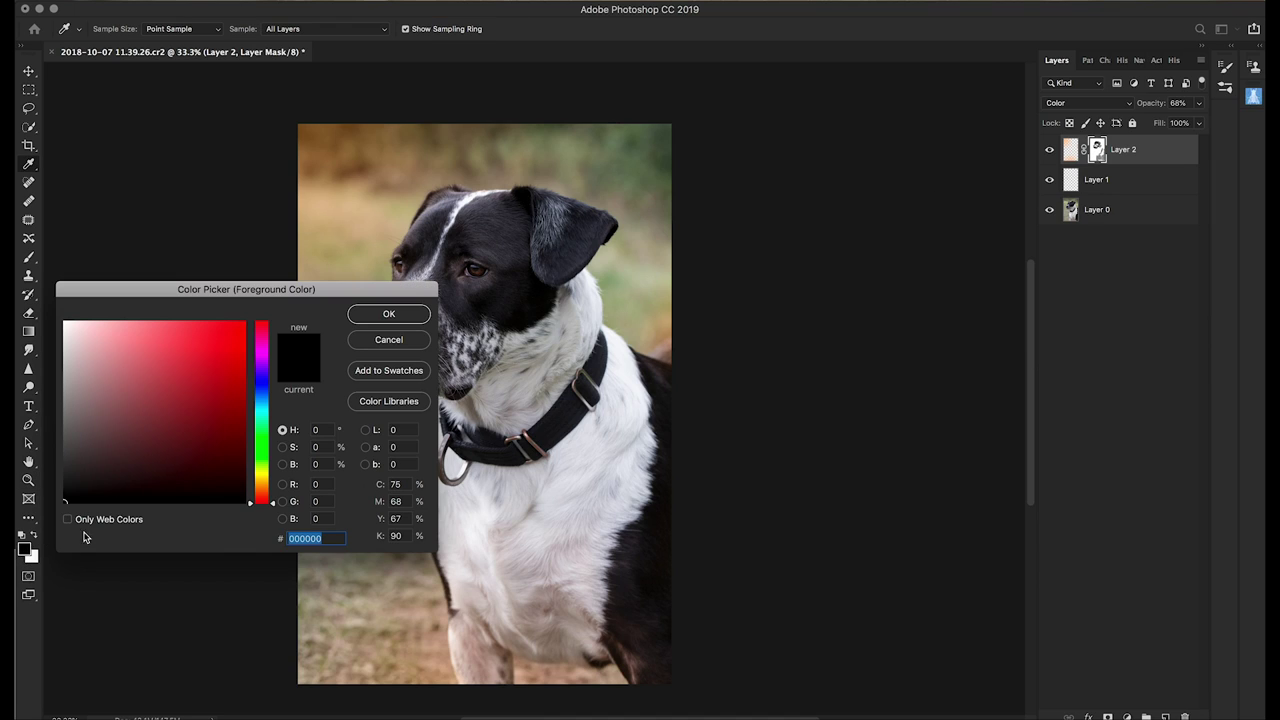
pyautogui.click(263, 448)
pyautogui.moveTo(181, 460); pyautogui.dragTo(153, 452)
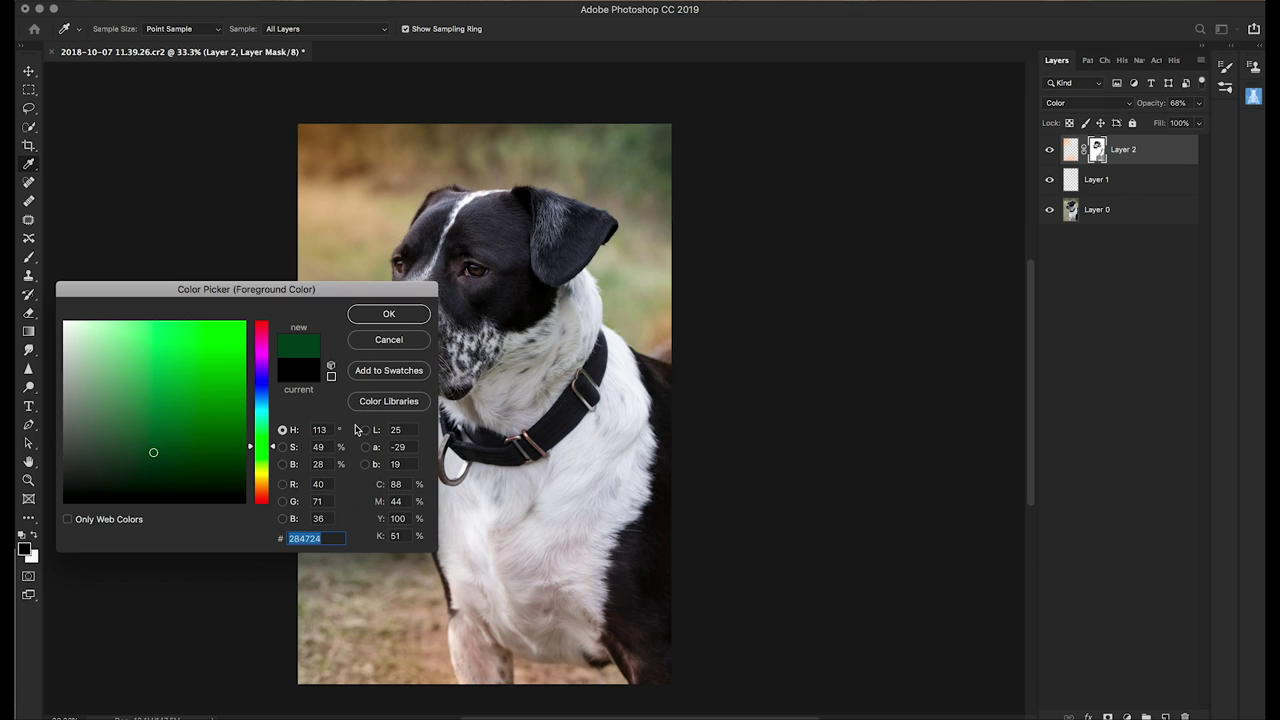
pyautogui.click(387, 343)
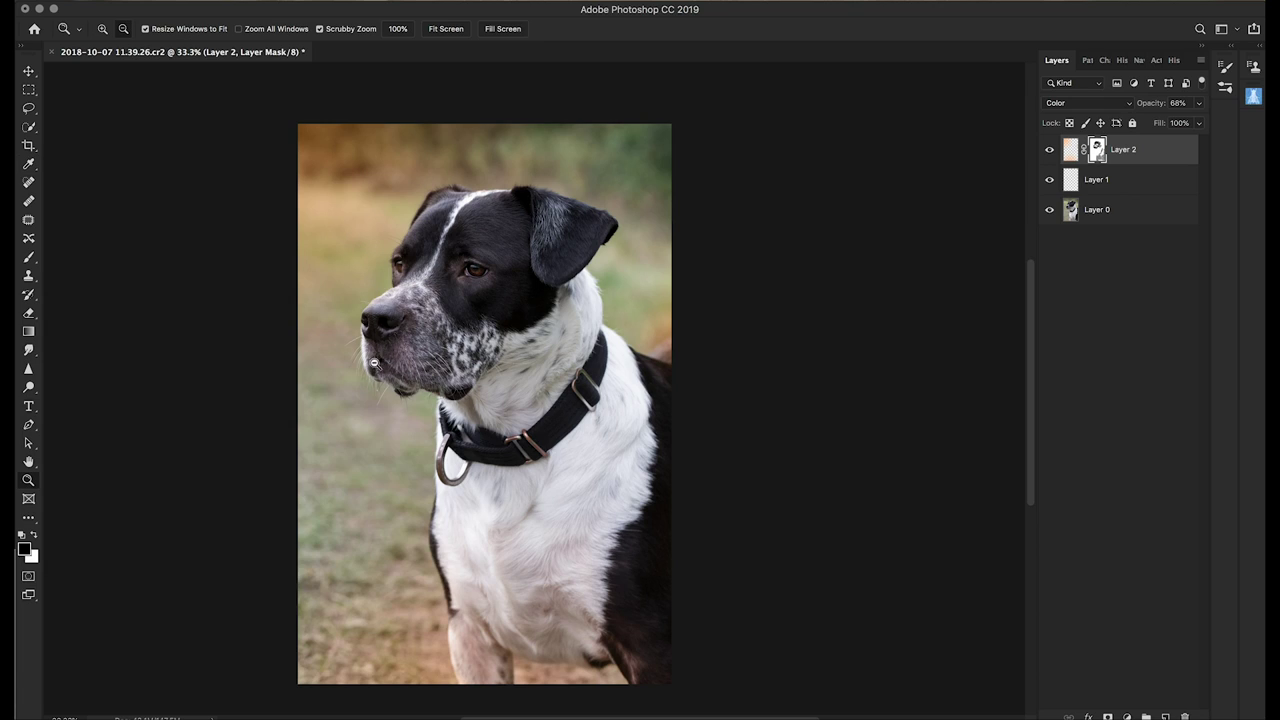
# Set the foreground color to PANTONE 350 U from the color library and activate the Gradient tool.
pyautogui.click(26, 549)
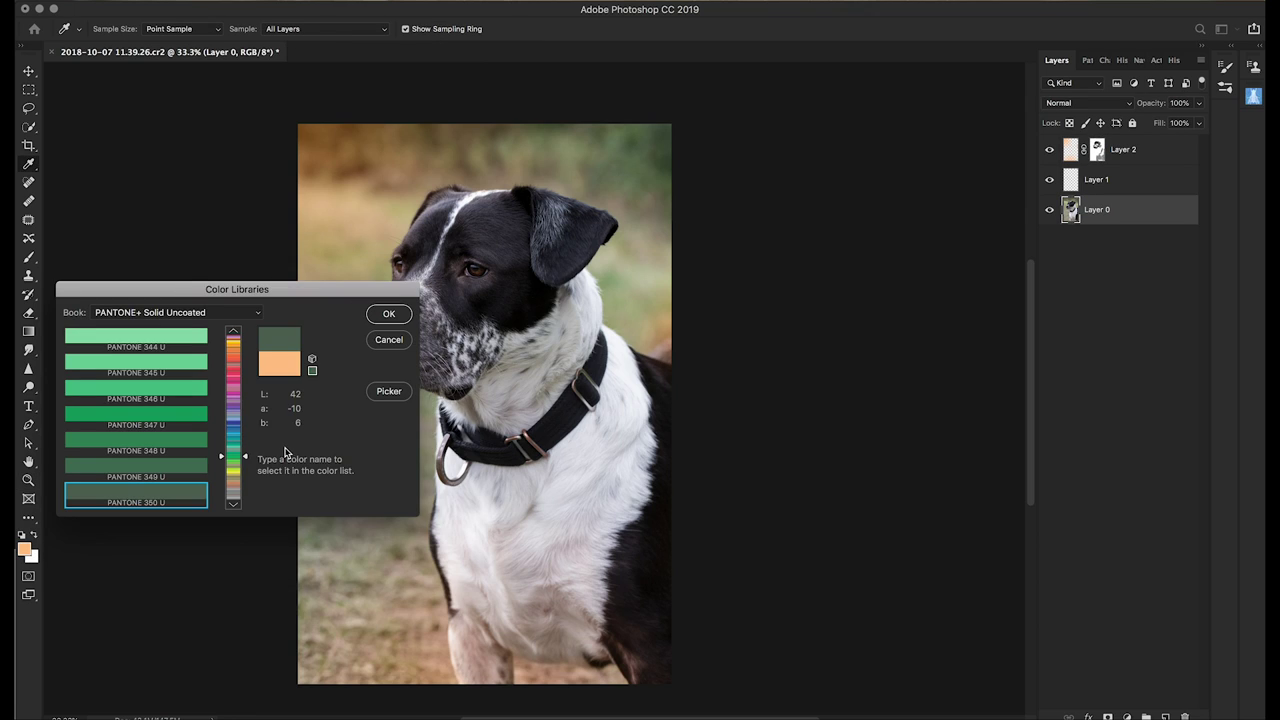
pyautogui.click(388, 314)
pyautogui.press('z')
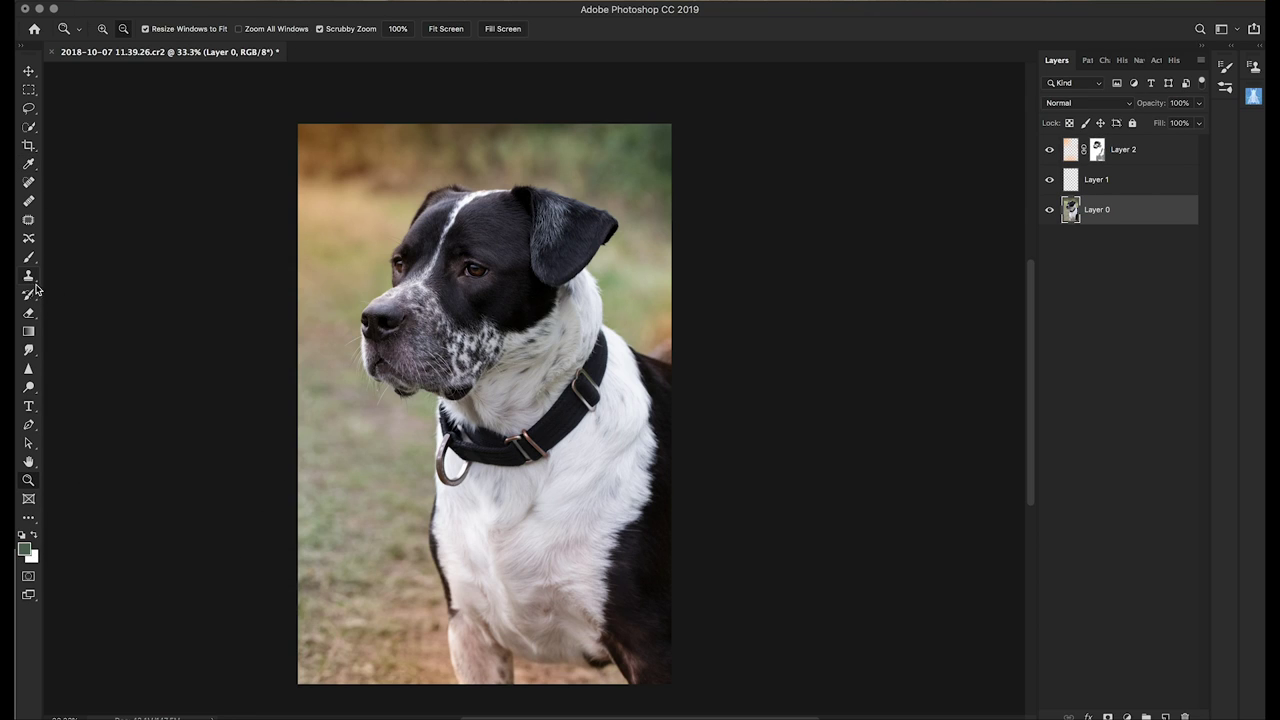
pyautogui.click(31, 333)
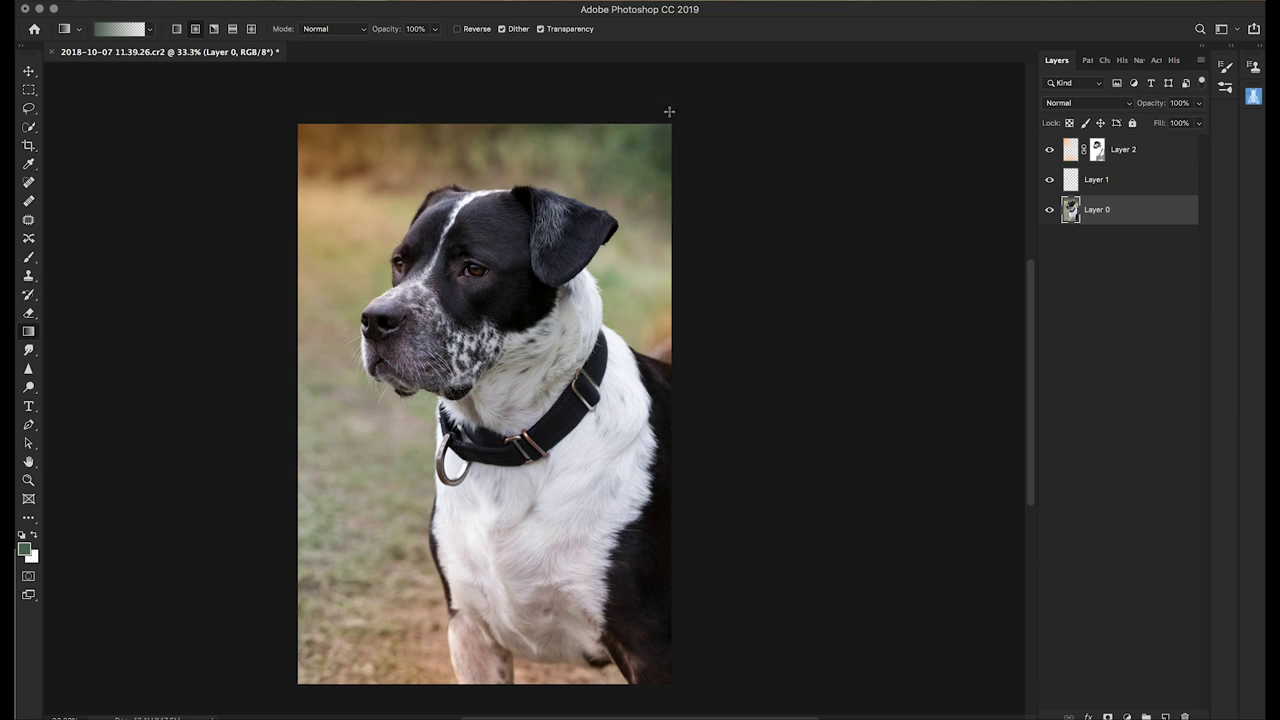
# Try dark green radial gradients on Layer 0 from the photo's upper-right corner and left edge.
pyautogui.moveTo(686, 80); pyautogui.dragTo(632, 250)
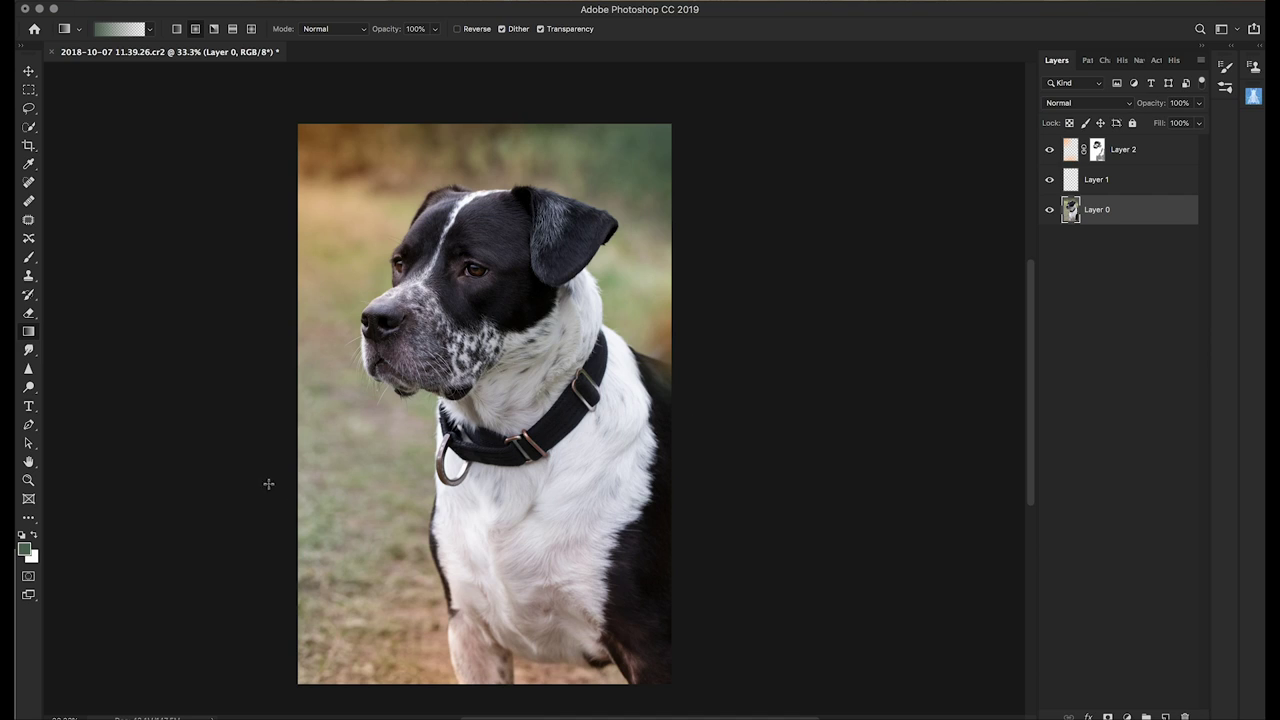
pyautogui.moveTo(149, 495); pyautogui.dragTo(434, 467)
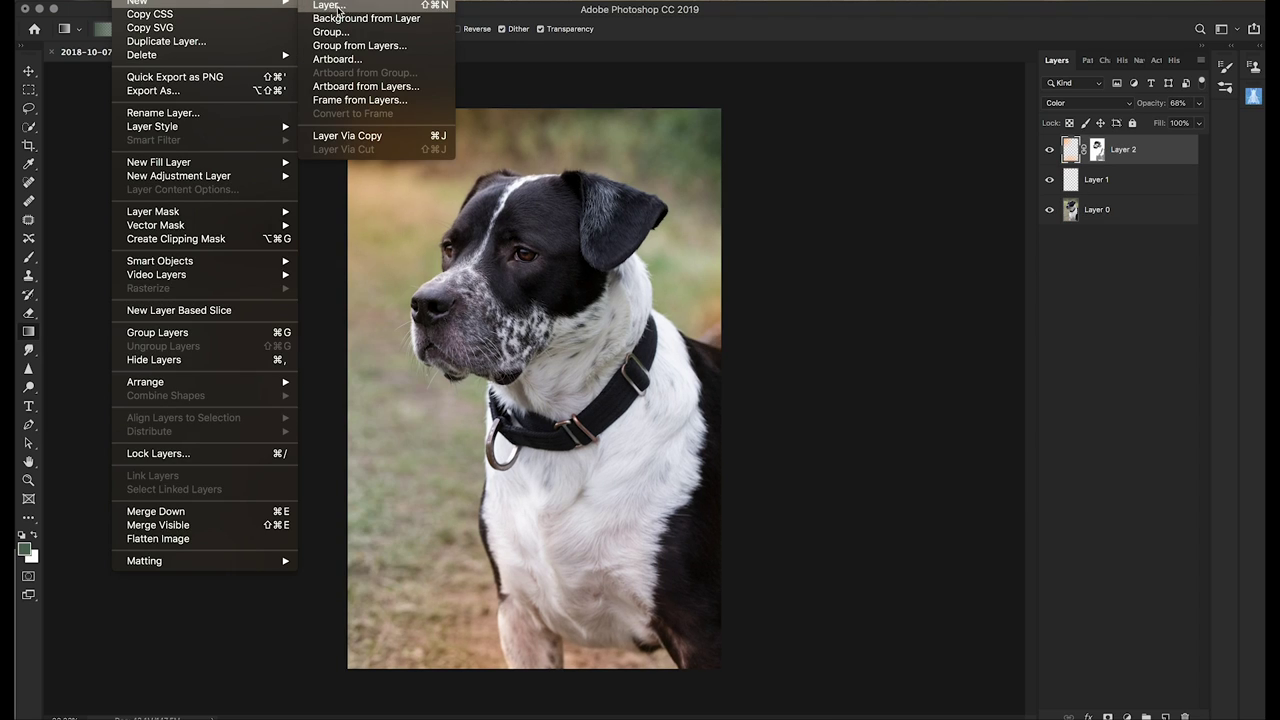
# Create a new layer above Layer 2 and draw dark green radial gradients on it from outside the photo's right and left edges.
pyautogui.click(345, 8)
pyautogui.click(727, 342)
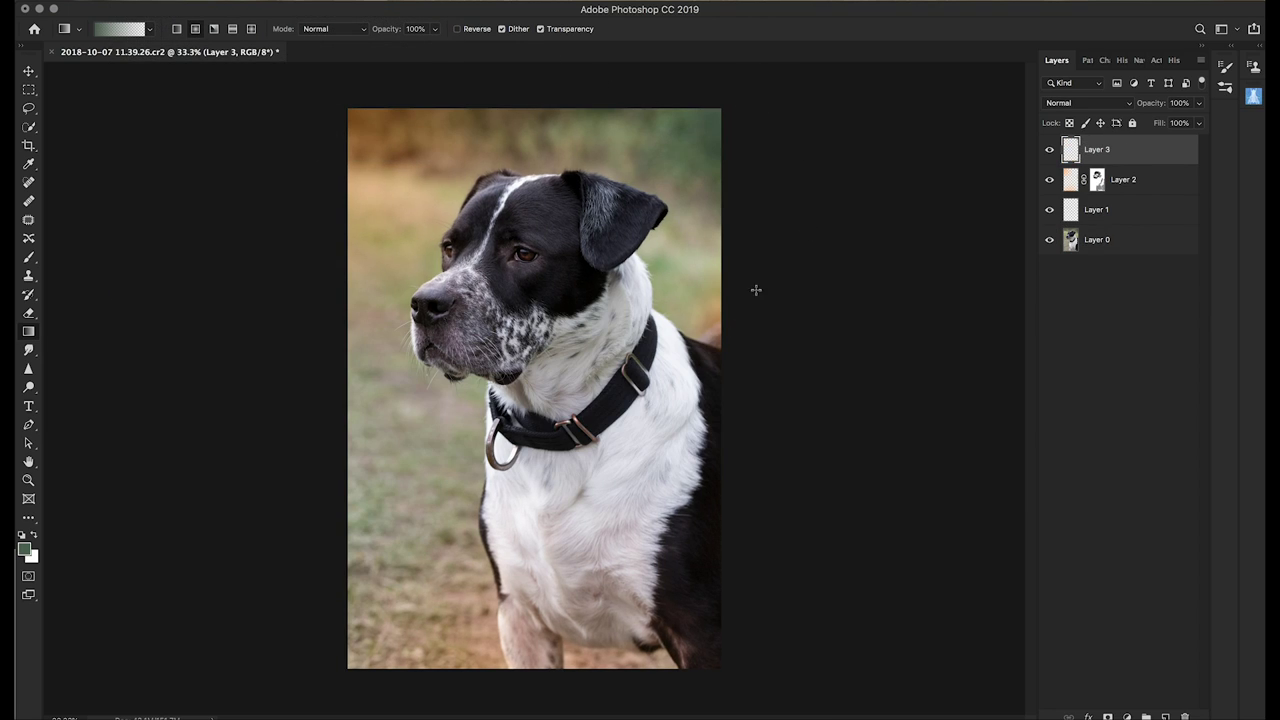
pyautogui.moveTo(853, 212); pyautogui.dragTo(586, 455)
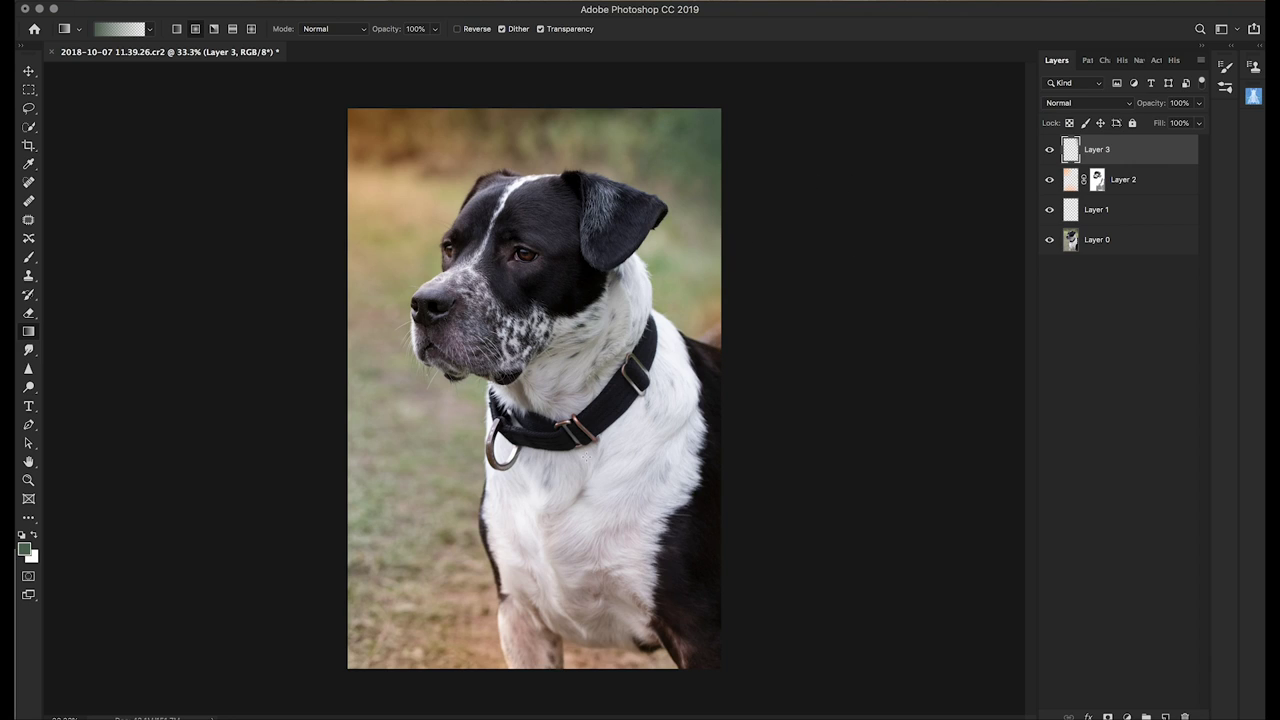
pyautogui.moveTo(220, 452); pyautogui.dragTo(500, 524)
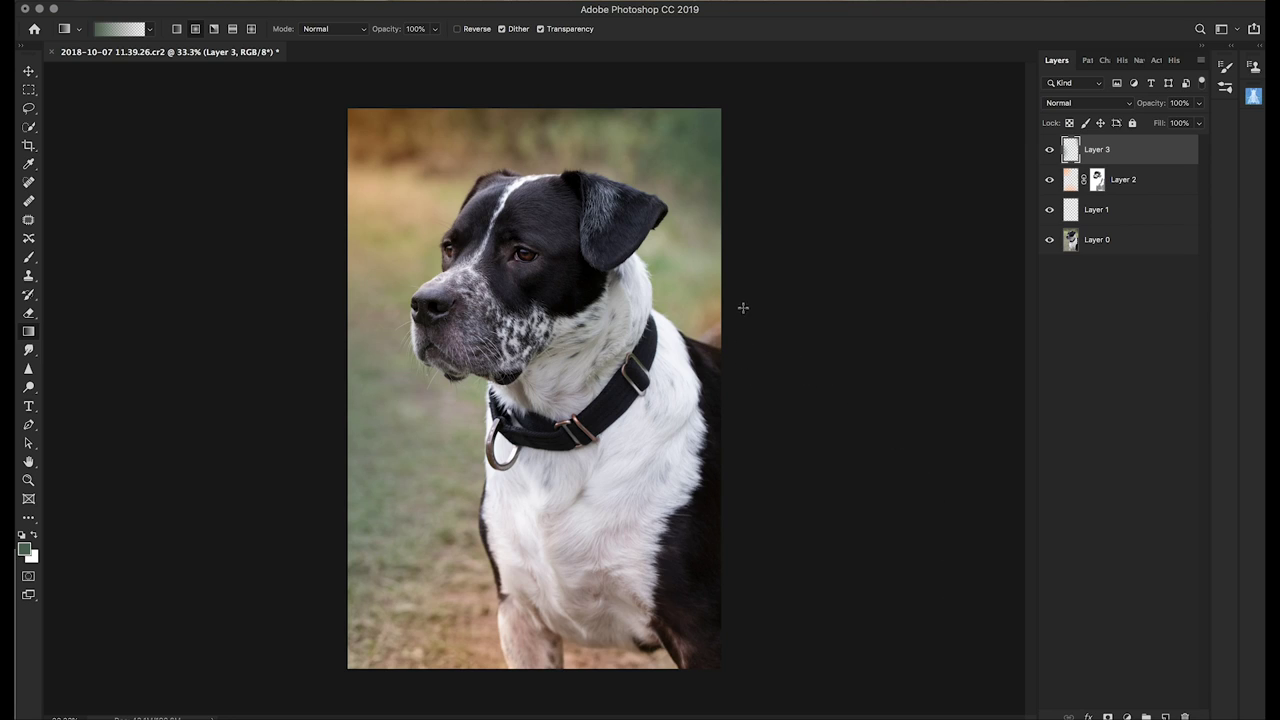
# Draw two more dark green radial gradients on Layer 3, up from beside the dog's back at the photo's right edge.
pyautogui.moveTo(756, 352); pyautogui.dragTo(719, 283)
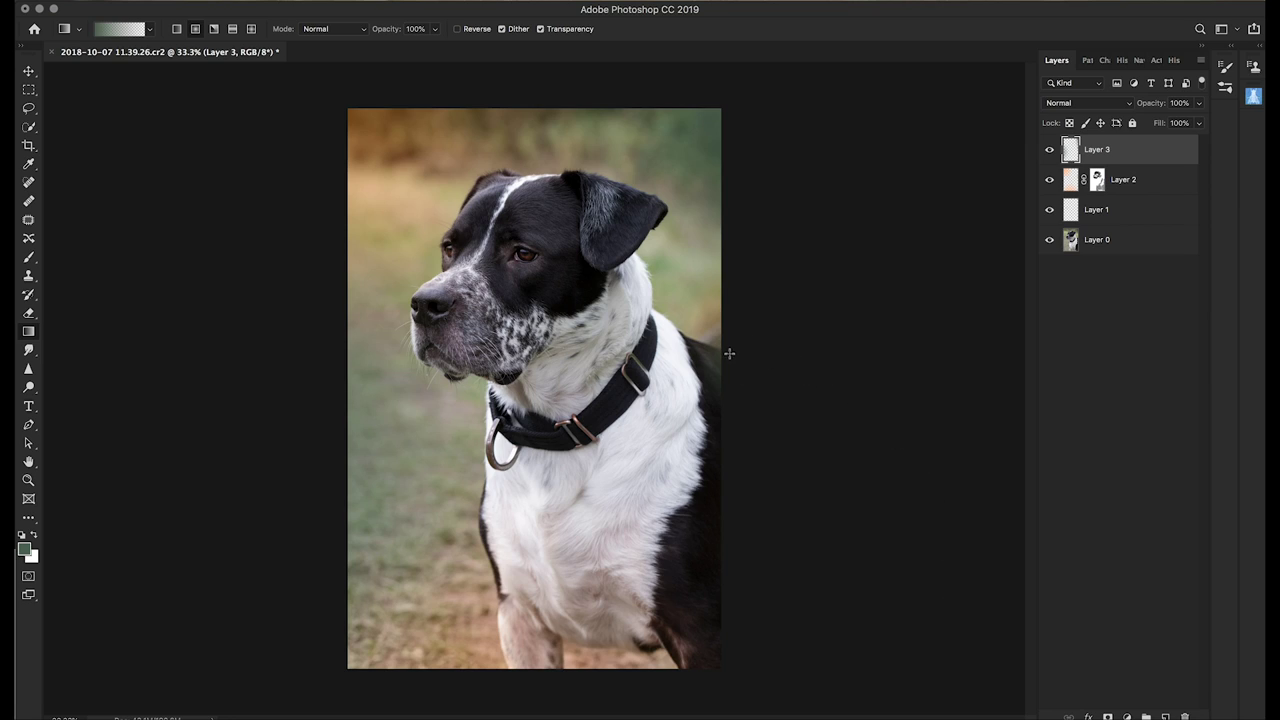
pyautogui.moveTo(729, 354); pyautogui.dragTo(684, 228)
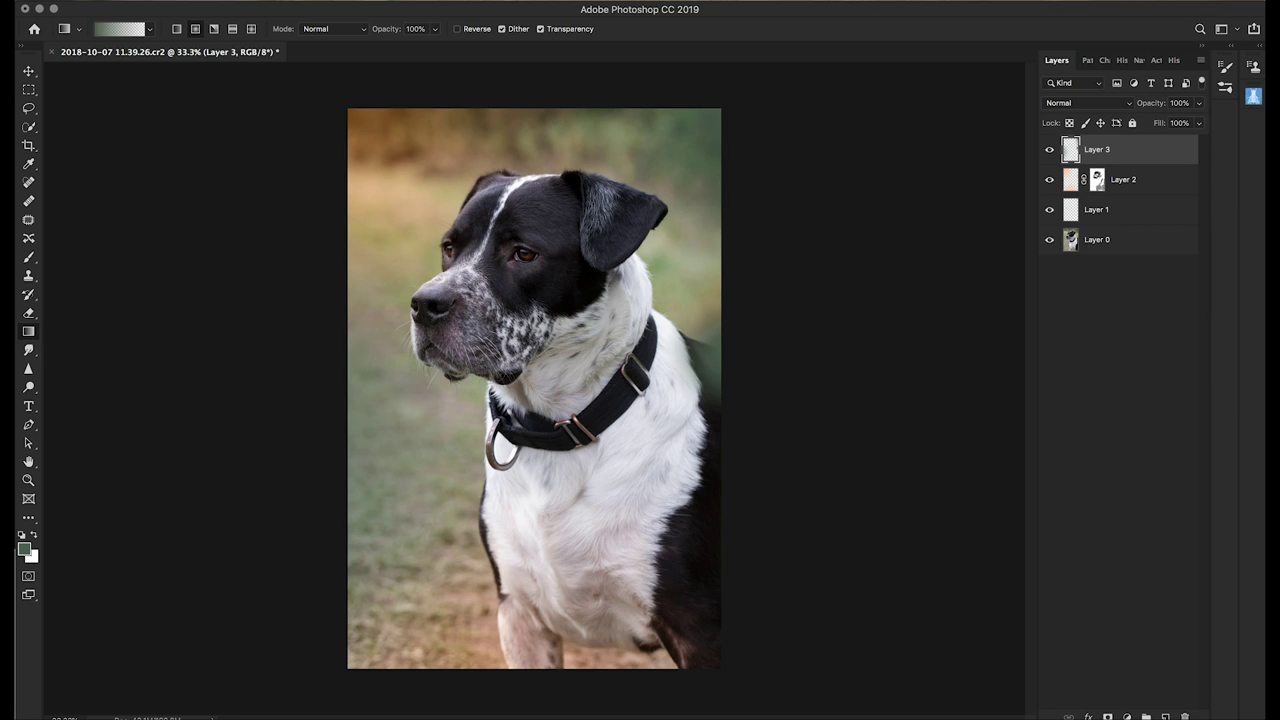
pyautogui.moveTo(401, 687); pyautogui.dragTo(412, 542)
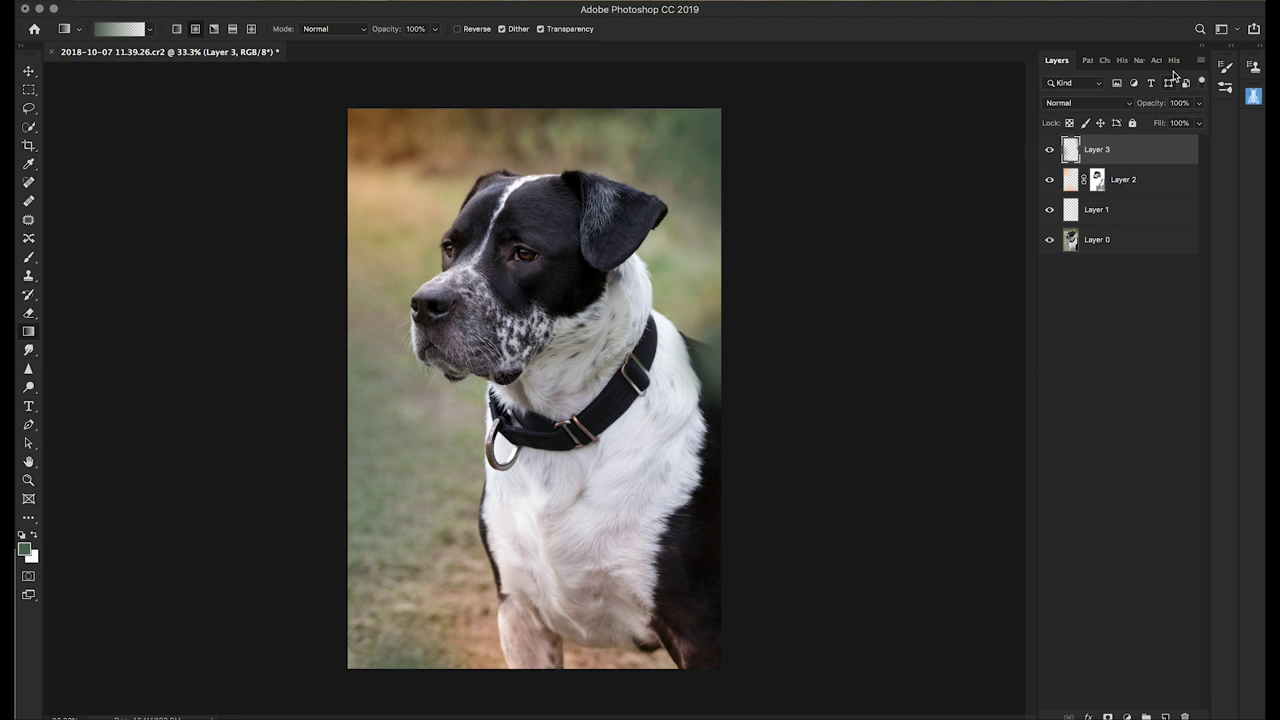
pyautogui.click(1174, 60)
pyautogui.click(1076, 684)
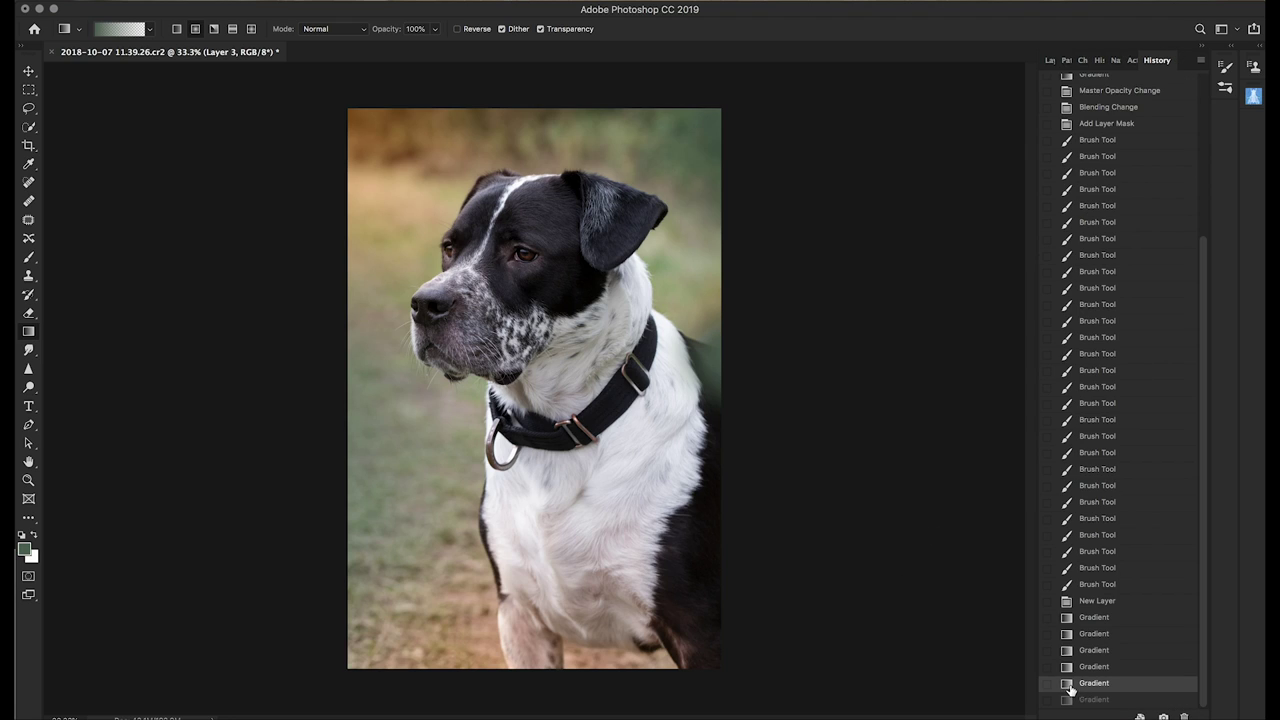
pyautogui.click(1050, 60)
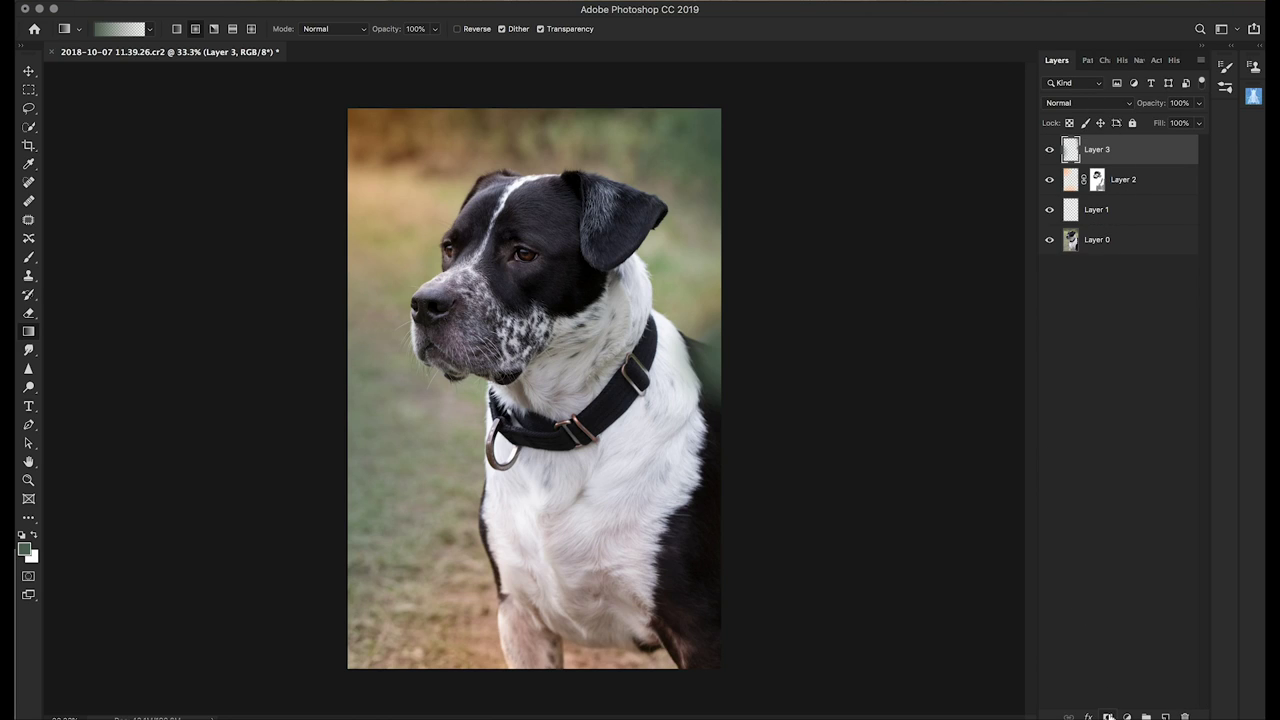
# Add a layer mask to Layer 3 and mask the green off the dog's back with a black brush at 100% opacity.
pyautogui.click(1108, 717)
pyautogui.click(29, 257)
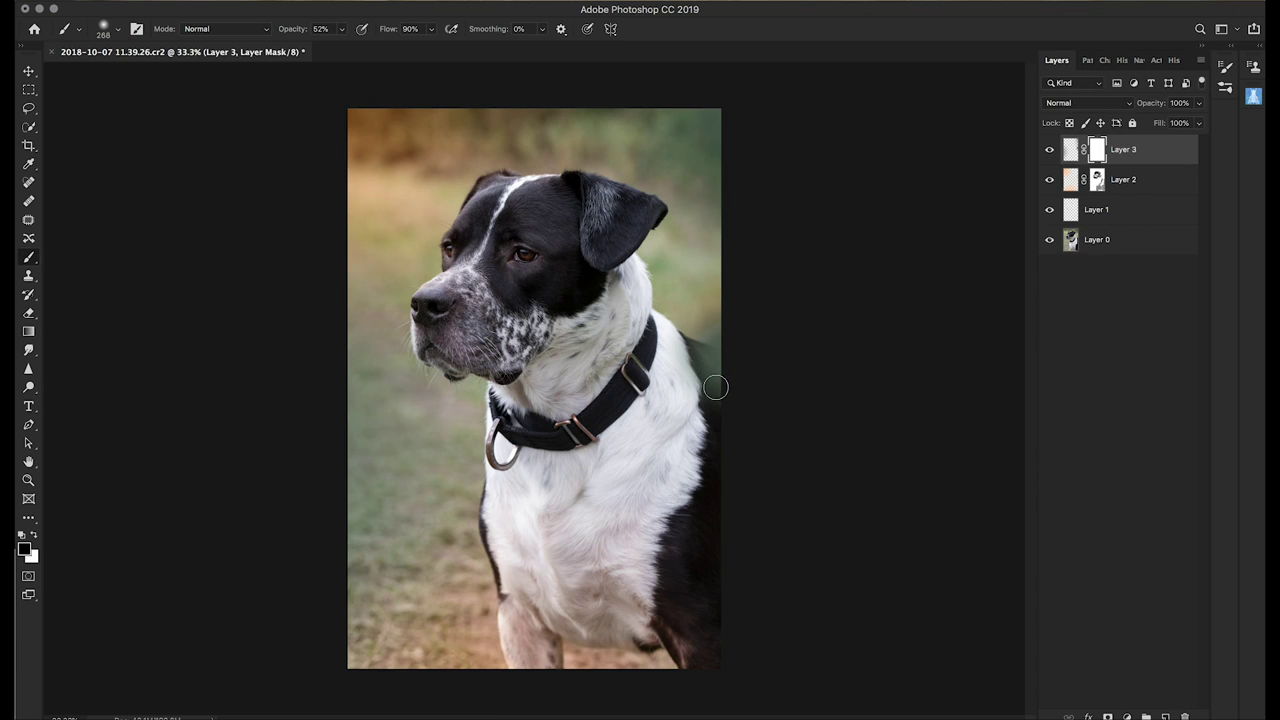
pyautogui.click(341, 29)
pyautogui.moveTo(345, 46); pyautogui.dragTo(399, 56)
pyautogui.moveTo(726, 387)
pyautogui.mouseDown()
pyautogui.moveTo(694, 360)
pyautogui.moveTo(720, 378)
pyautogui.moveTo(707, 362)
pyautogui.mouseUp()
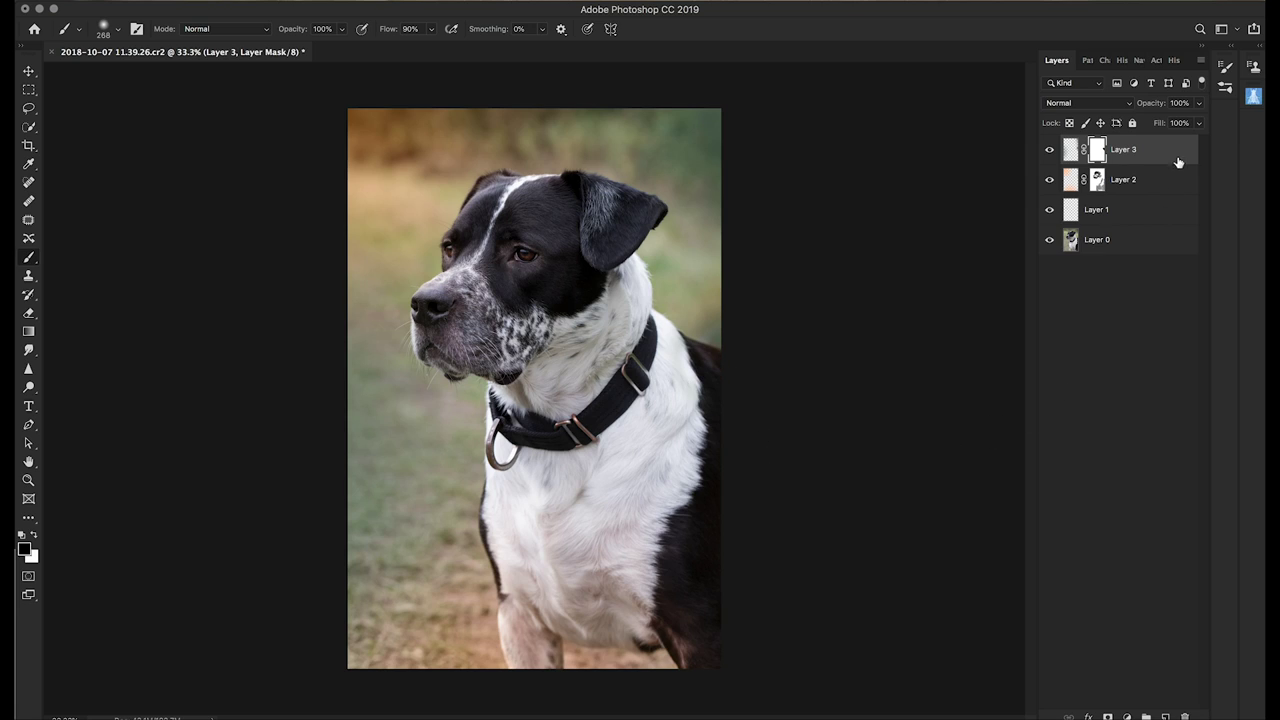
# Select Layer 1 and set up the Clone Stamp tool with a 62 px brush.
pyautogui.click(1160, 219)
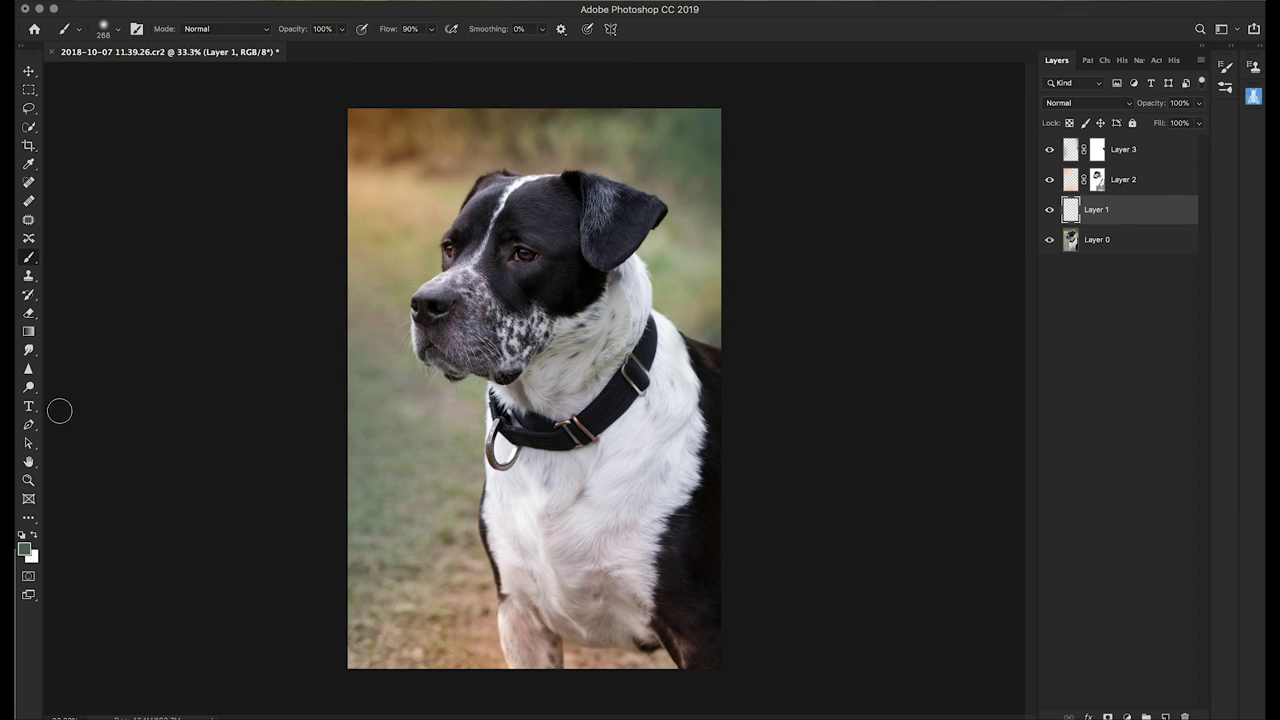
pyautogui.click(29, 277)
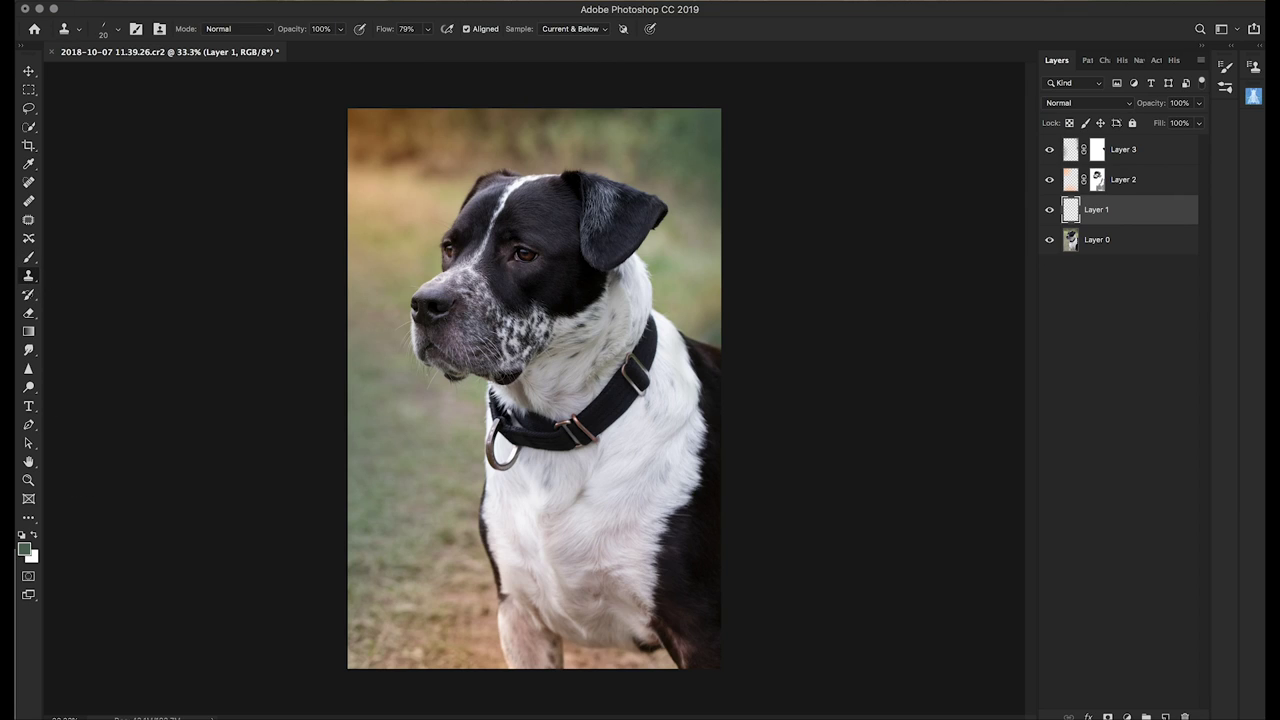
pyautogui.click(117, 29)
pyautogui.moveTo(108, 74); pyautogui.dragTo(122, 74)
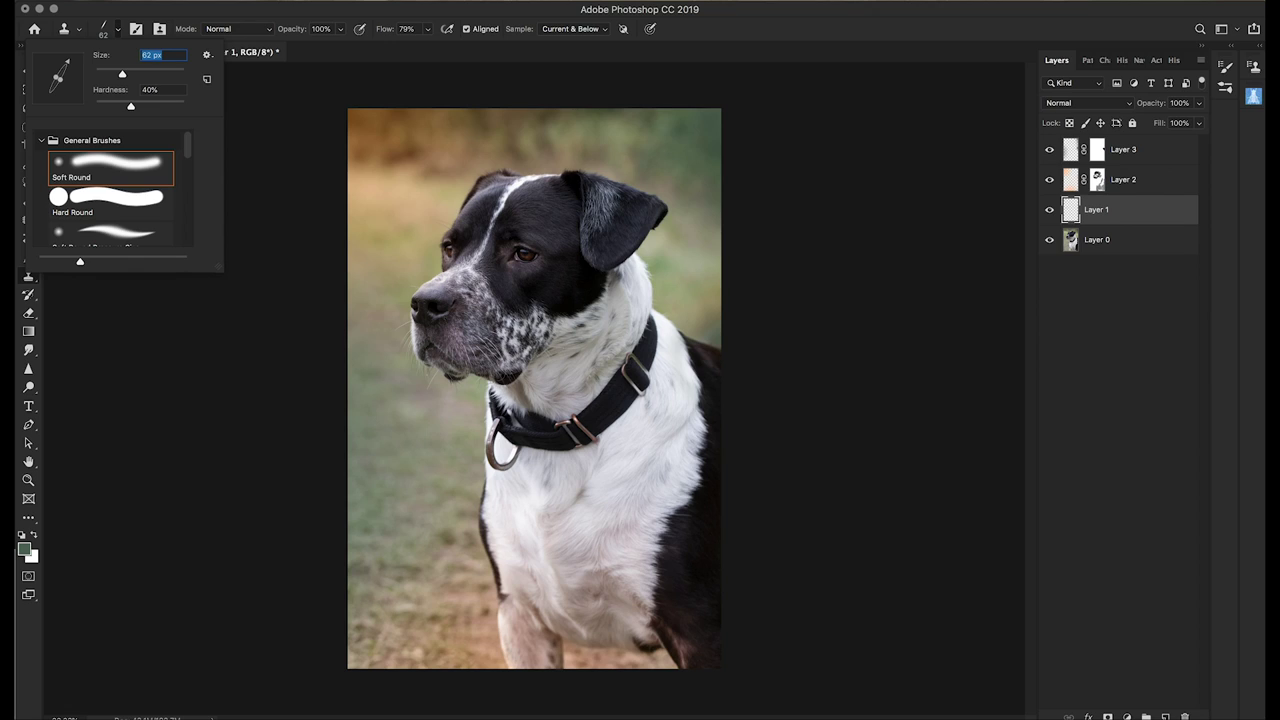
pyautogui.press('Return')
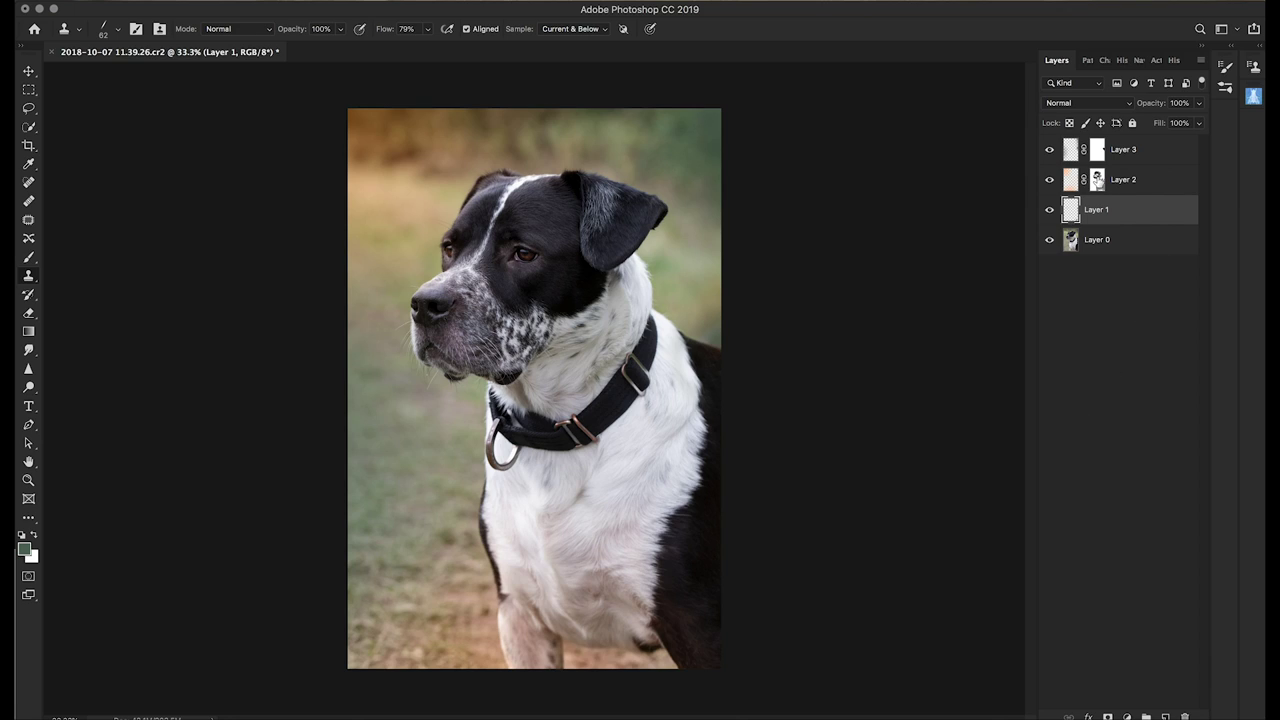
# Make Layer 2's mask active and paint black on its lower part with the 100% opacity brush.
pyautogui.click(1097, 179)
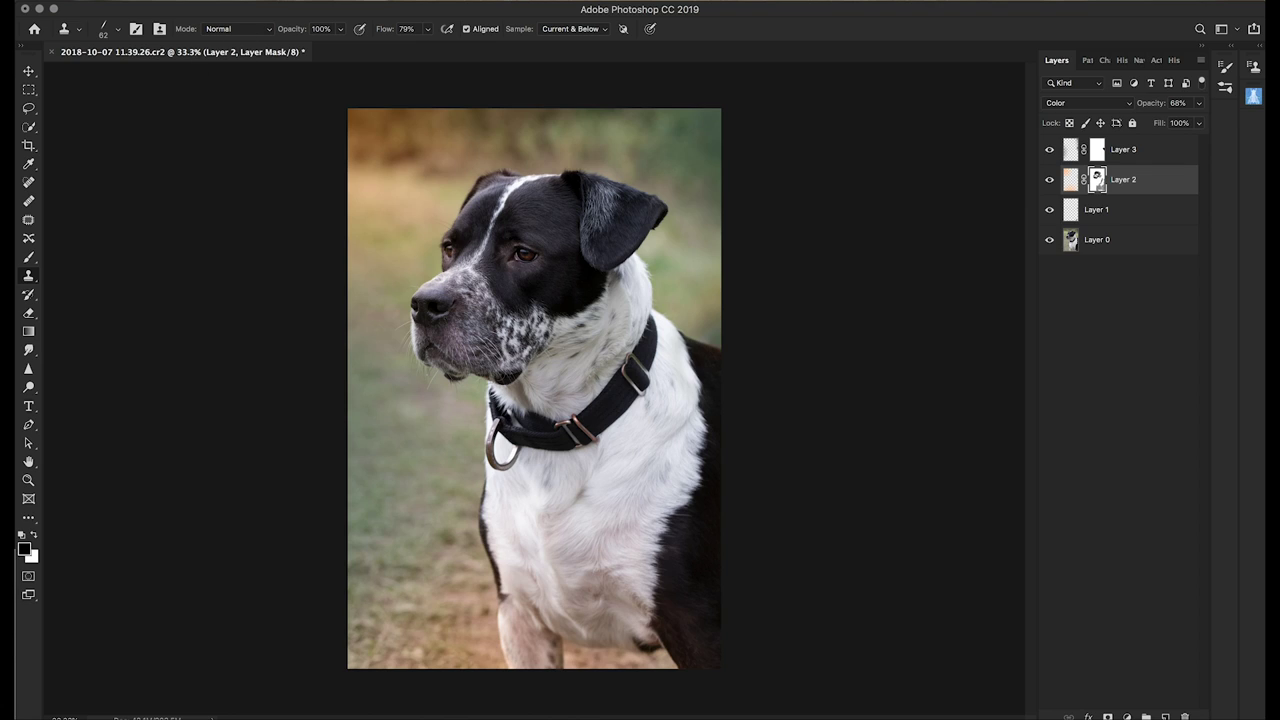
pyautogui.click(33, 260)
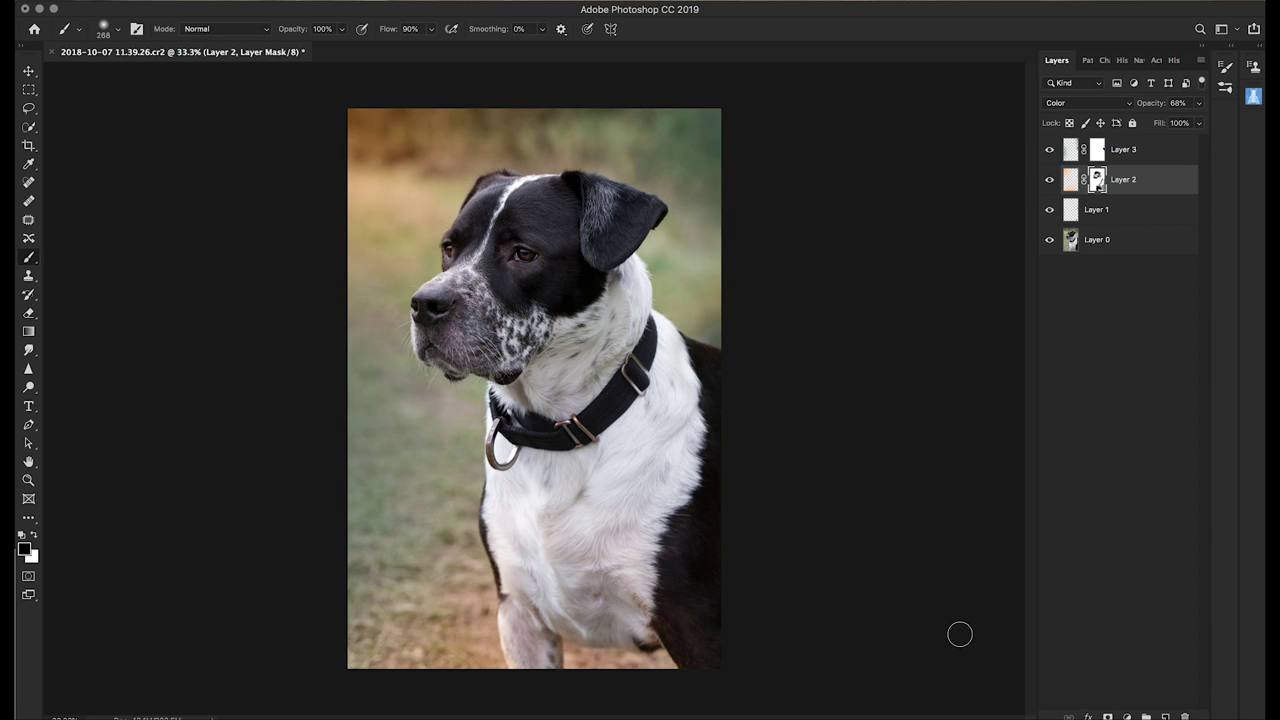
# Stamp all visible layers into a new layer above Layer 3 and add a layer mask and a vector mask to it.
pyautogui.click(1179, 153)
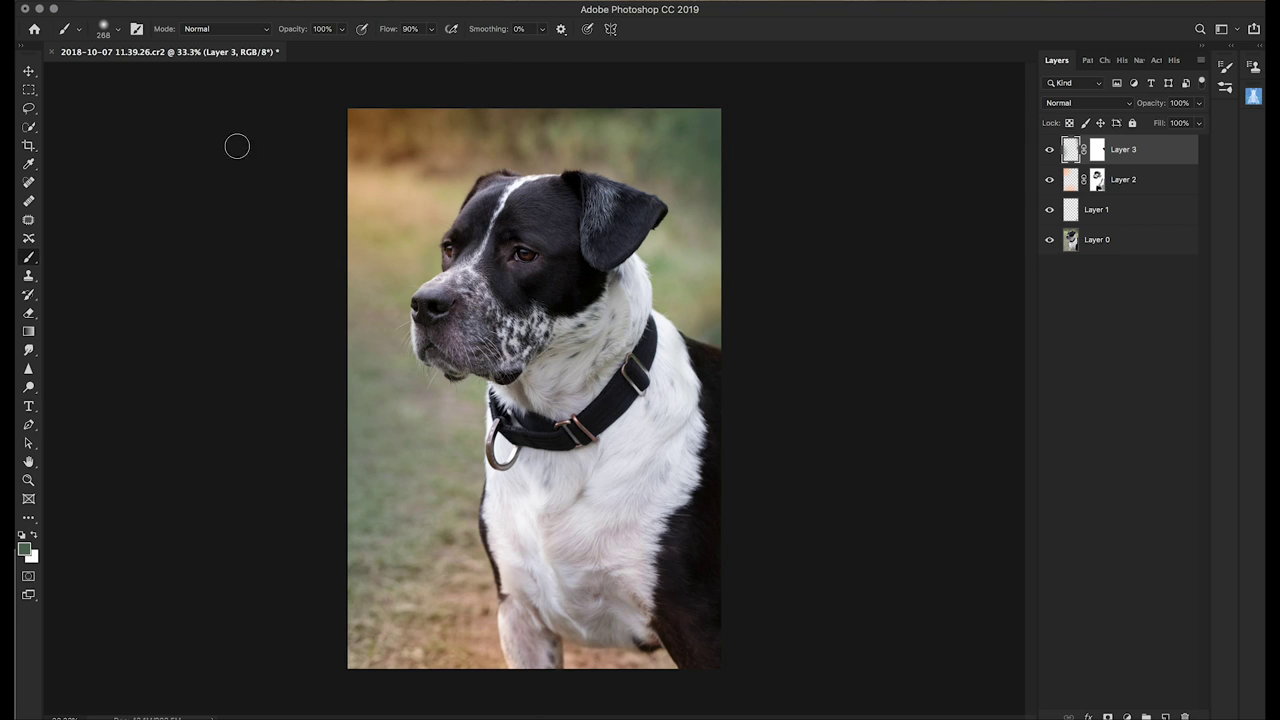
pyautogui.click(130, 2)
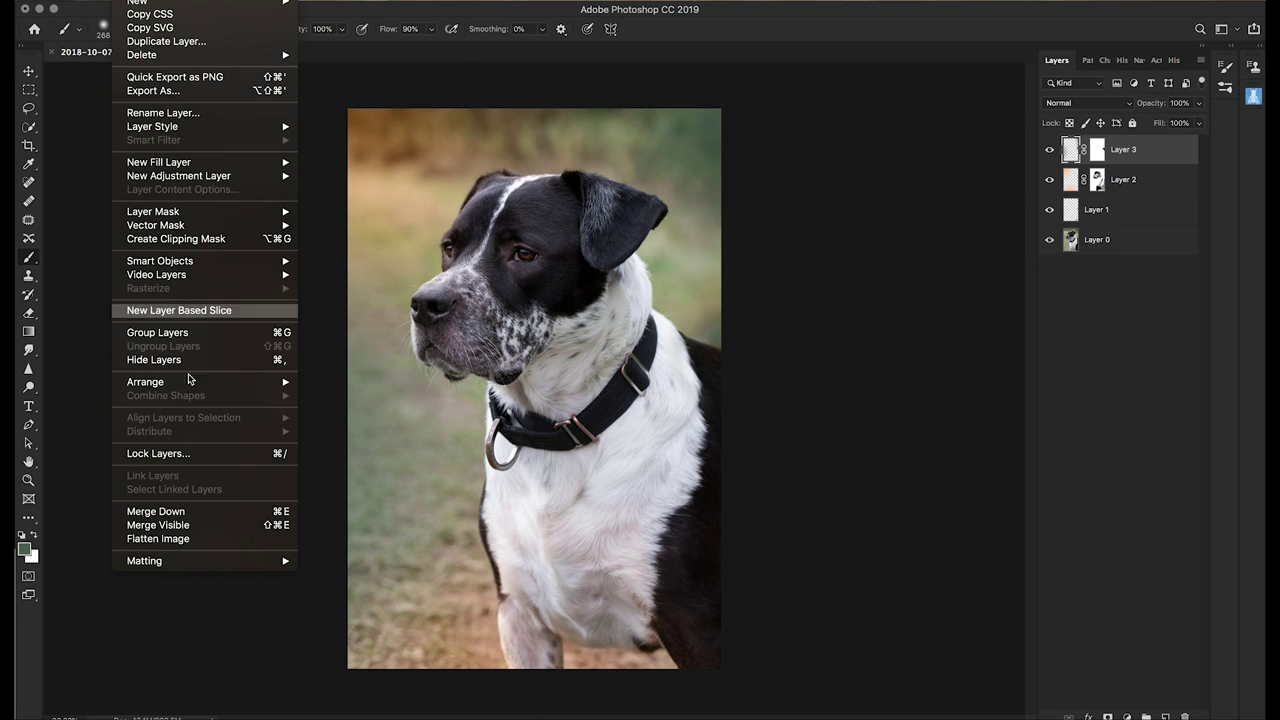
pyautogui.keyDown('alt'); pyautogui.click(197, 526); pyautogui.keyUp('alt')
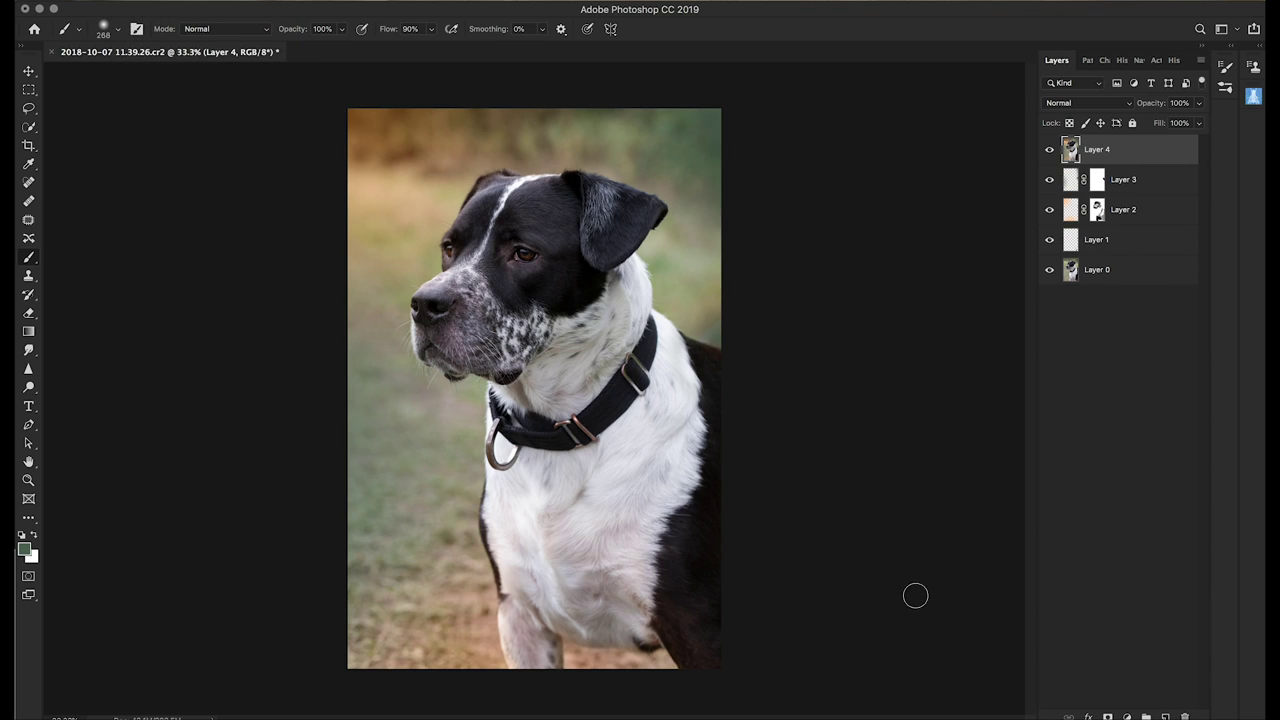
pyautogui.click(1108, 717)
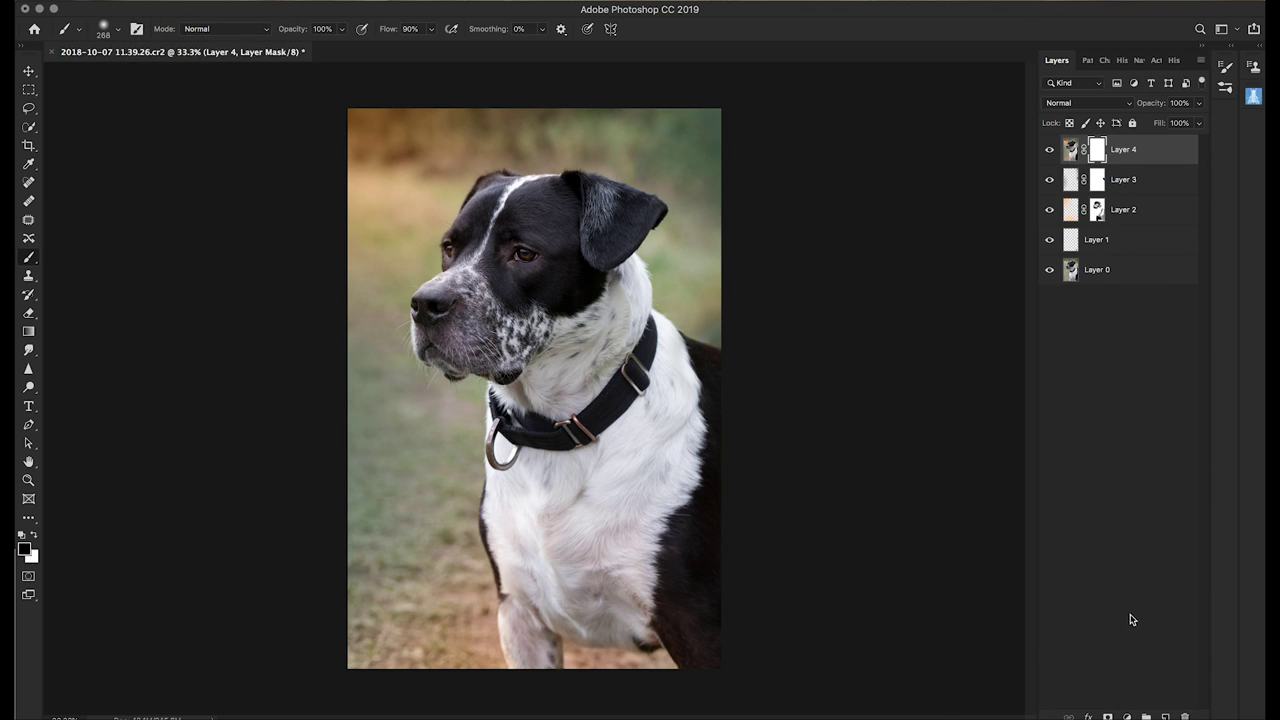
pyautogui.click(1108, 716)
# Add a Brightness/Contrast adjustment clipped to Layer 4 with the brightness set to -68.
pyautogui.moveTo(987, 14); pyautogui.dragTo(983, 14)
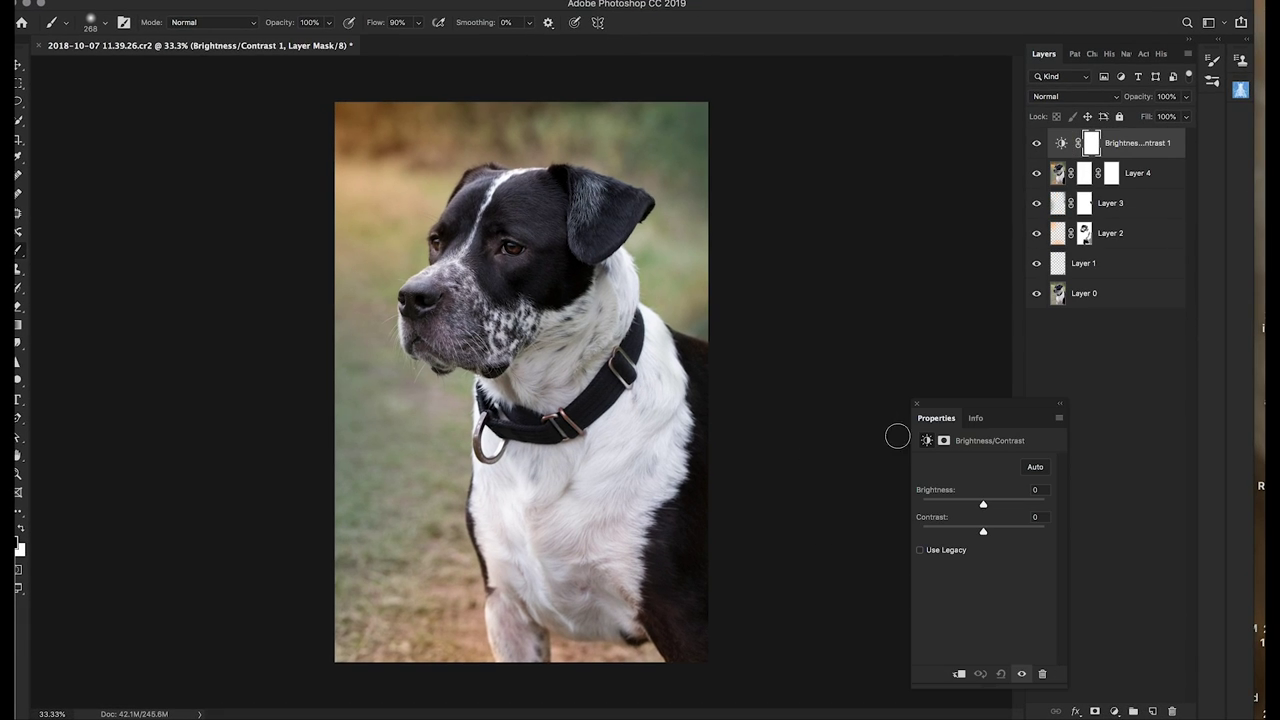
pyautogui.click(959, 673)
pyautogui.moveTo(984, 503); pyautogui.dragTo(956, 512)
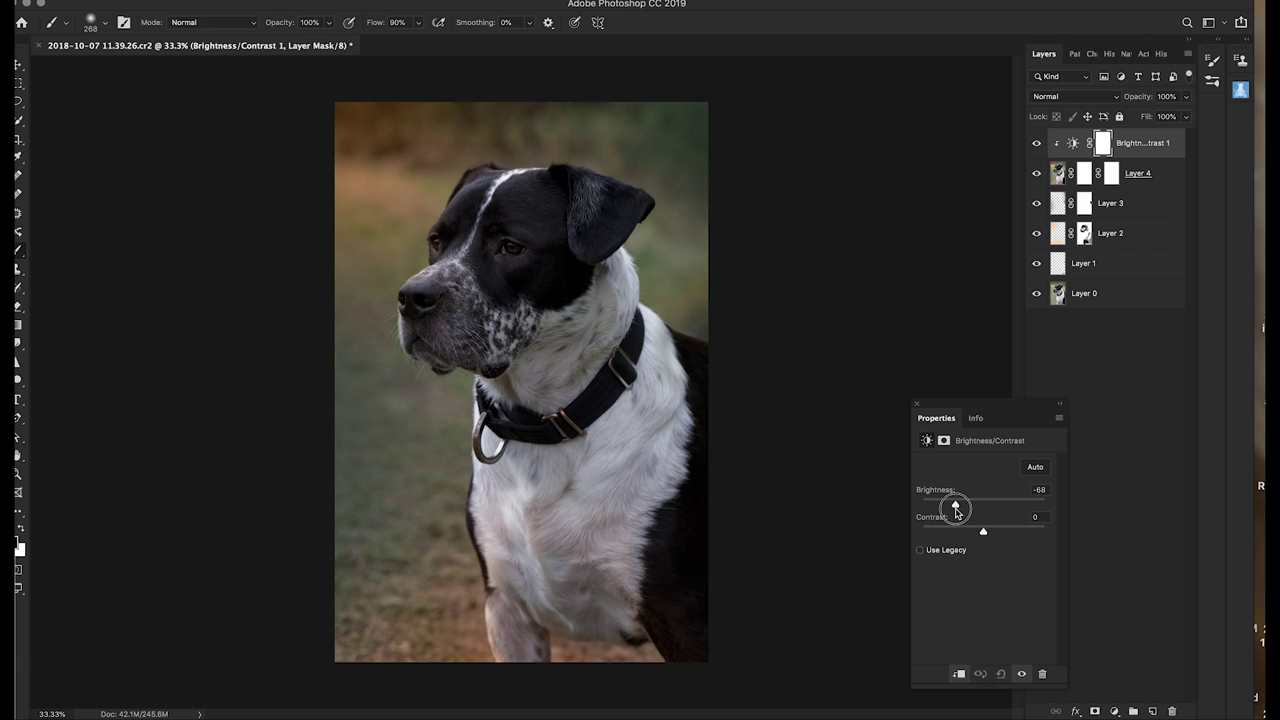
pyautogui.moveTo(956, 512); pyautogui.dragTo(956, 512)
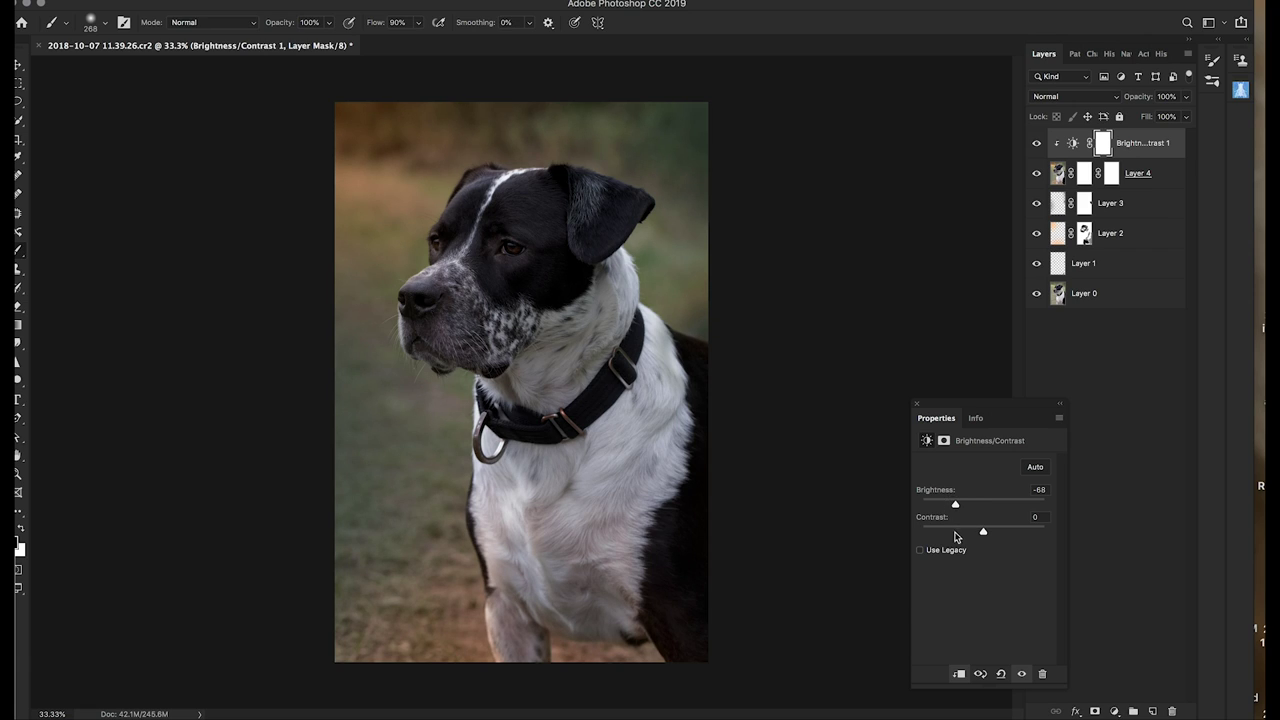
pyautogui.click(917, 405)
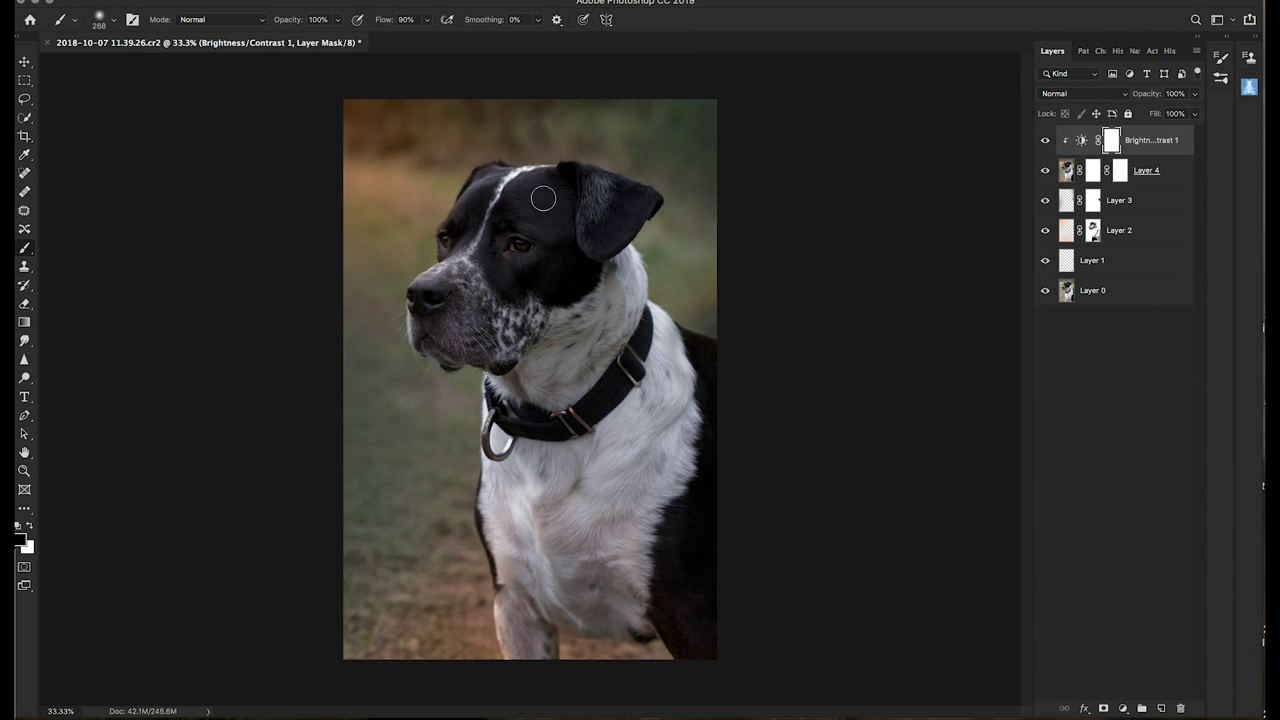
# Paint black at 47% brush opacity on the Brightness/Contrast mask over the dog's face, neck and shoulder to brighten them.
pyautogui.click(337, 19)
pyautogui.moveTo(340, 39); pyautogui.dragTo(302, 44)
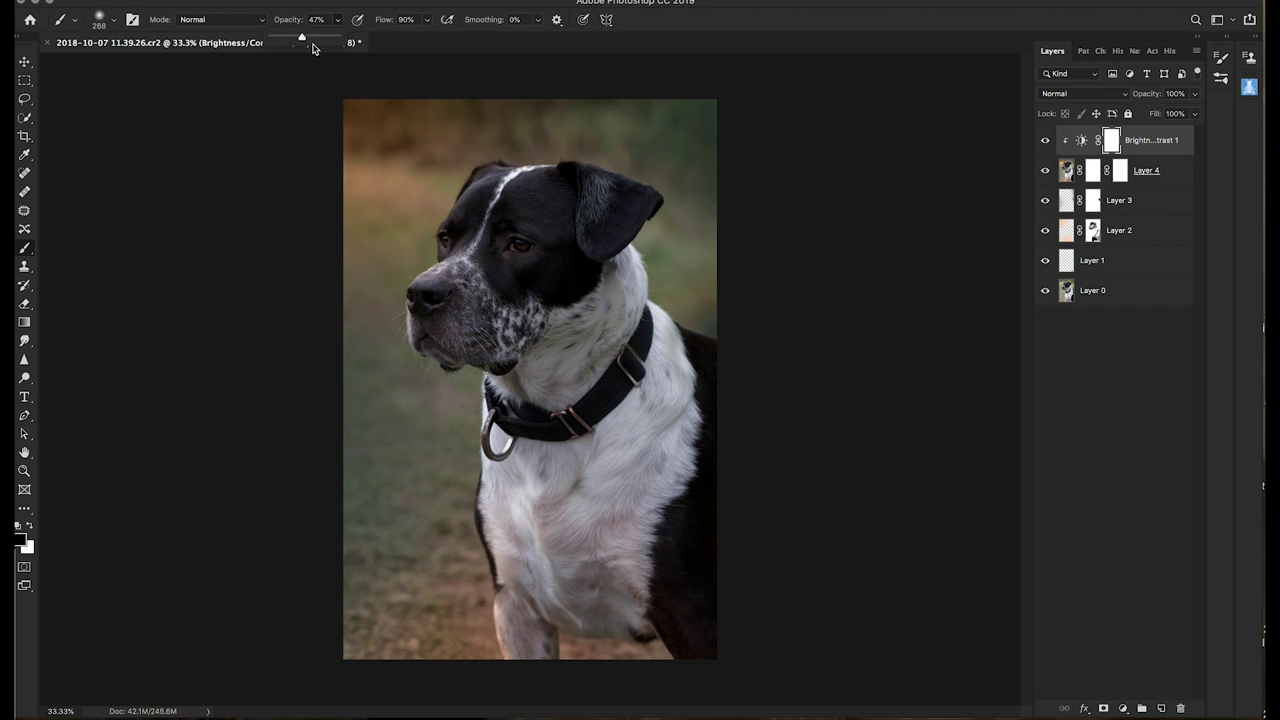
pyautogui.moveTo(532, 251)
pyautogui.mouseDown()
pyautogui.moveTo(526, 207)
pyautogui.moveTo(512, 234)
pyautogui.moveTo(445, 240)
pyautogui.mouseUp()
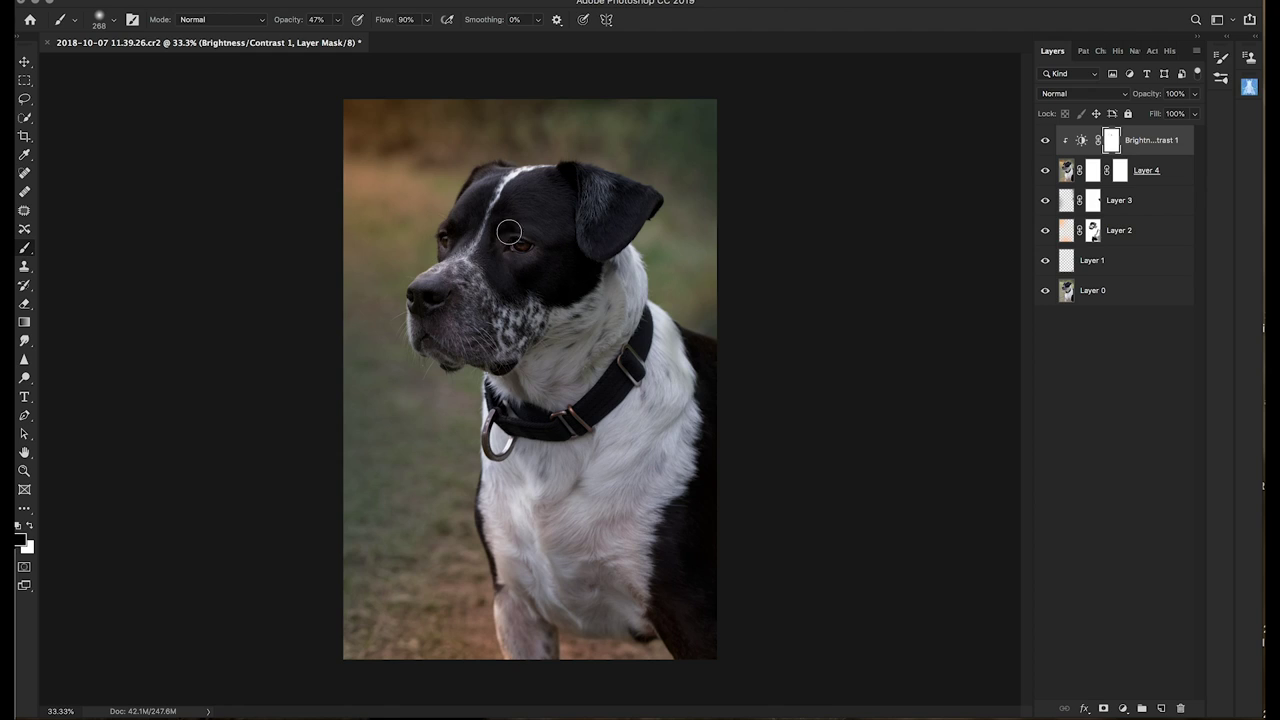
pyautogui.moveTo(441, 295)
pyautogui.mouseDown()
pyautogui.moveTo(428, 293)
pyautogui.moveTo(457, 314)
pyautogui.moveTo(451, 335)
pyautogui.moveTo(496, 351)
pyautogui.moveTo(497, 336)
pyautogui.moveTo(545, 320)
pyautogui.moveTo(508, 320)
pyautogui.moveTo(496, 332)
pyautogui.moveTo(516, 346)
pyautogui.moveTo(500, 354)
pyautogui.mouseUp()
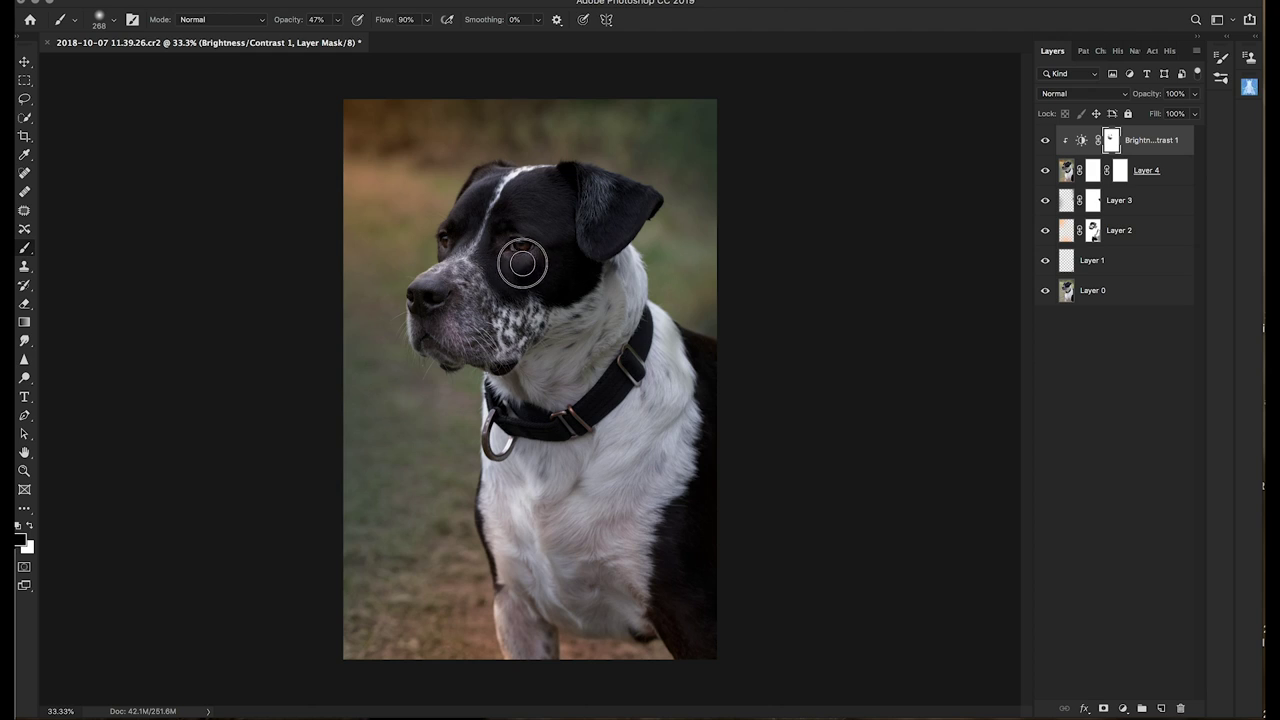
pyautogui.moveTo(535, 289); pyautogui.dragTo(577, 250)
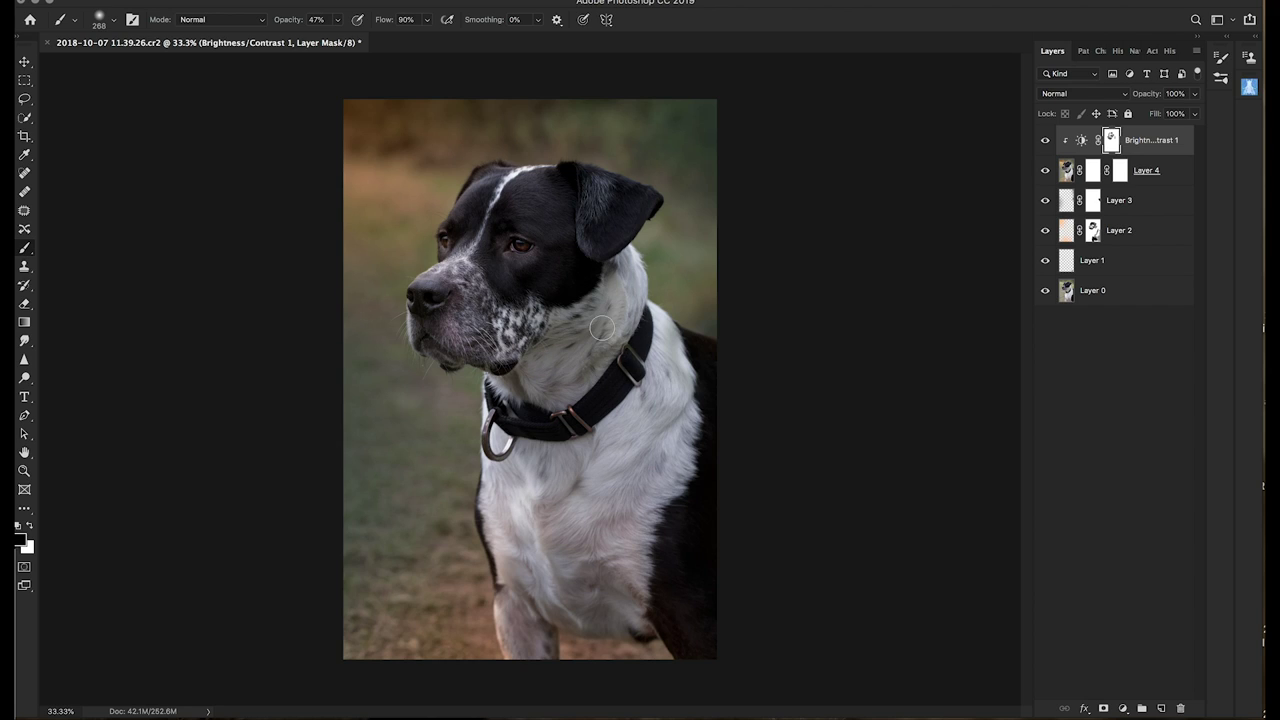
pyautogui.moveTo(589, 295)
pyautogui.mouseDown()
pyautogui.moveTo(560, 319)
pyautogui.moveTo(585, 300)
pyautogui.mouseUp()
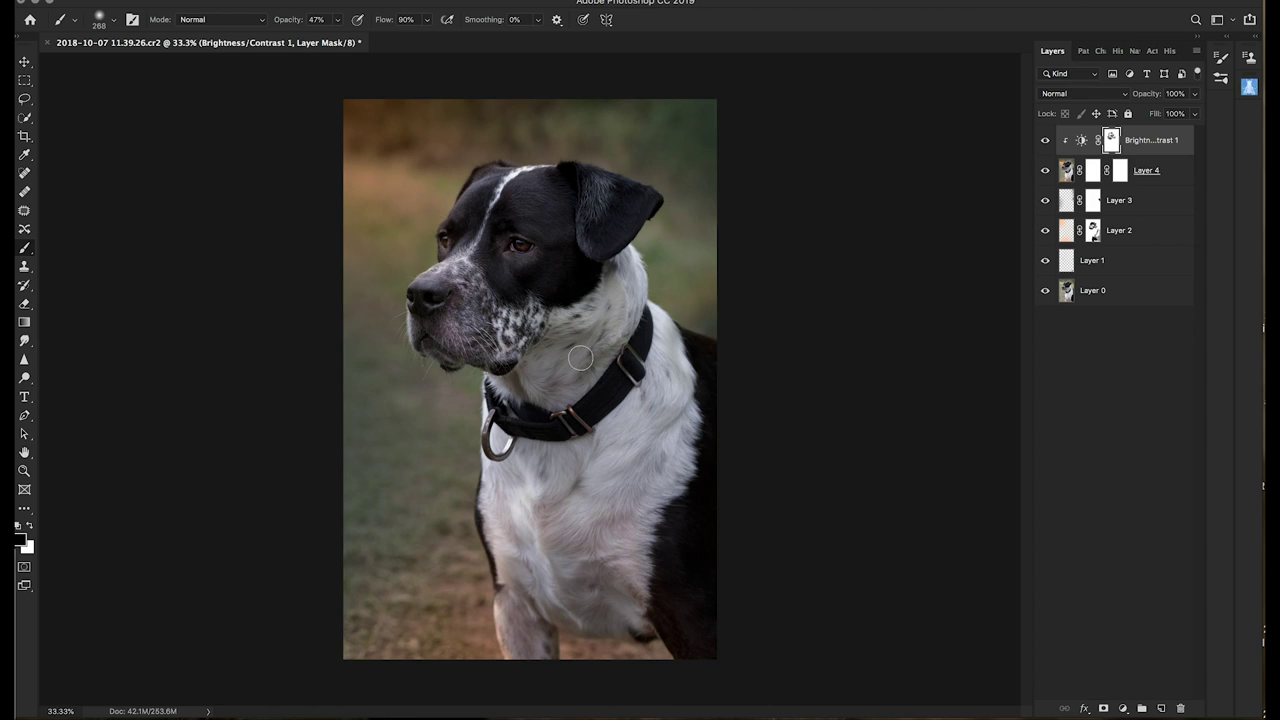
pyautogui.moveTo(581, 349); pyautogui.dragTo(560, 376)
pyautogui.click(577, 389)
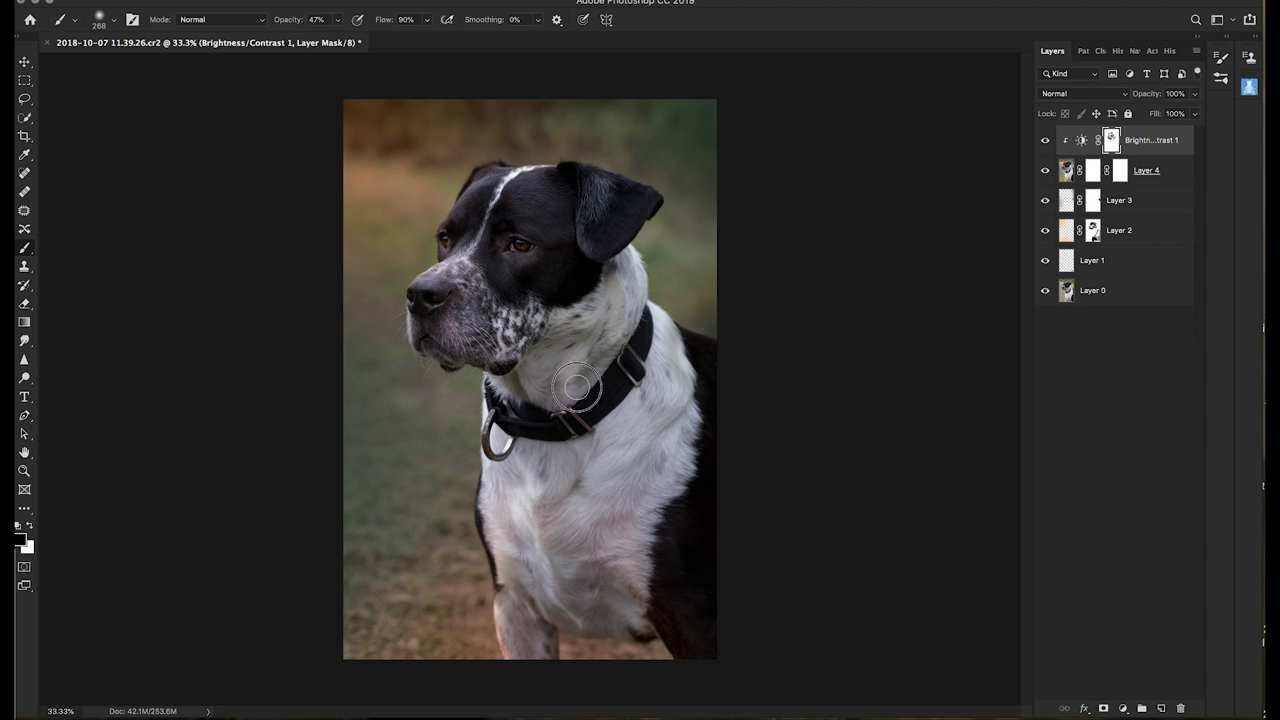
pyautogui.click(550, 381)
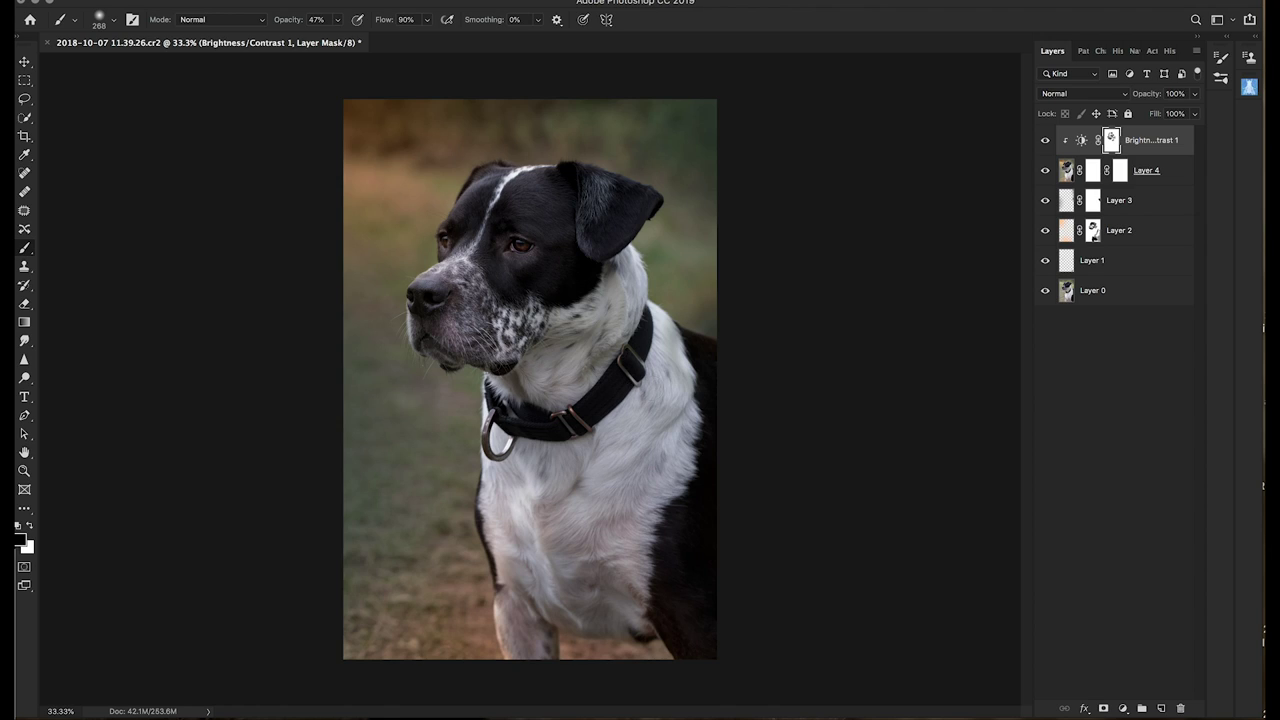
pyautogui.moveTo(669, 331)
pyautogui.mouseDown()
pyautogui.moveTo(671, 397)
pyautogui.moveTo(684, 369)
pyautogui.mouseUp()
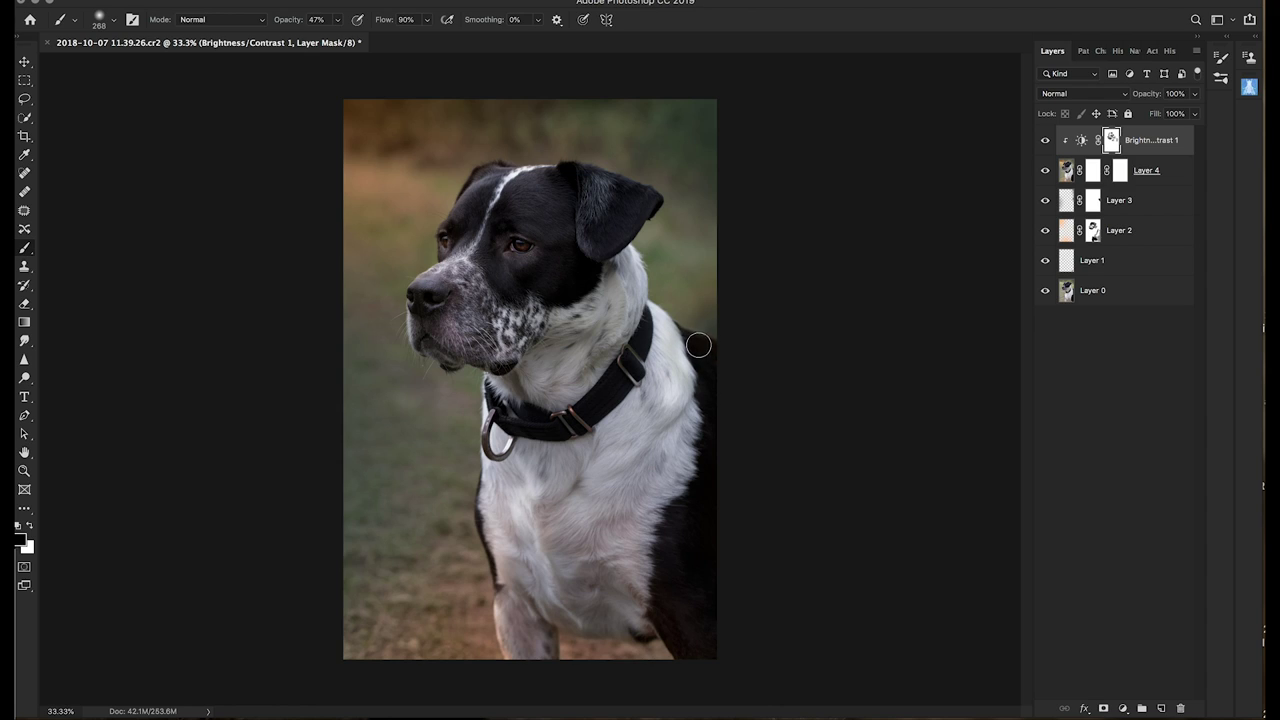
# Brush the darkening off the dog's front leg on the Brightness/Contrast mask, and make Layer 4's layer mask active.
pyautogui.click(1097, 201)
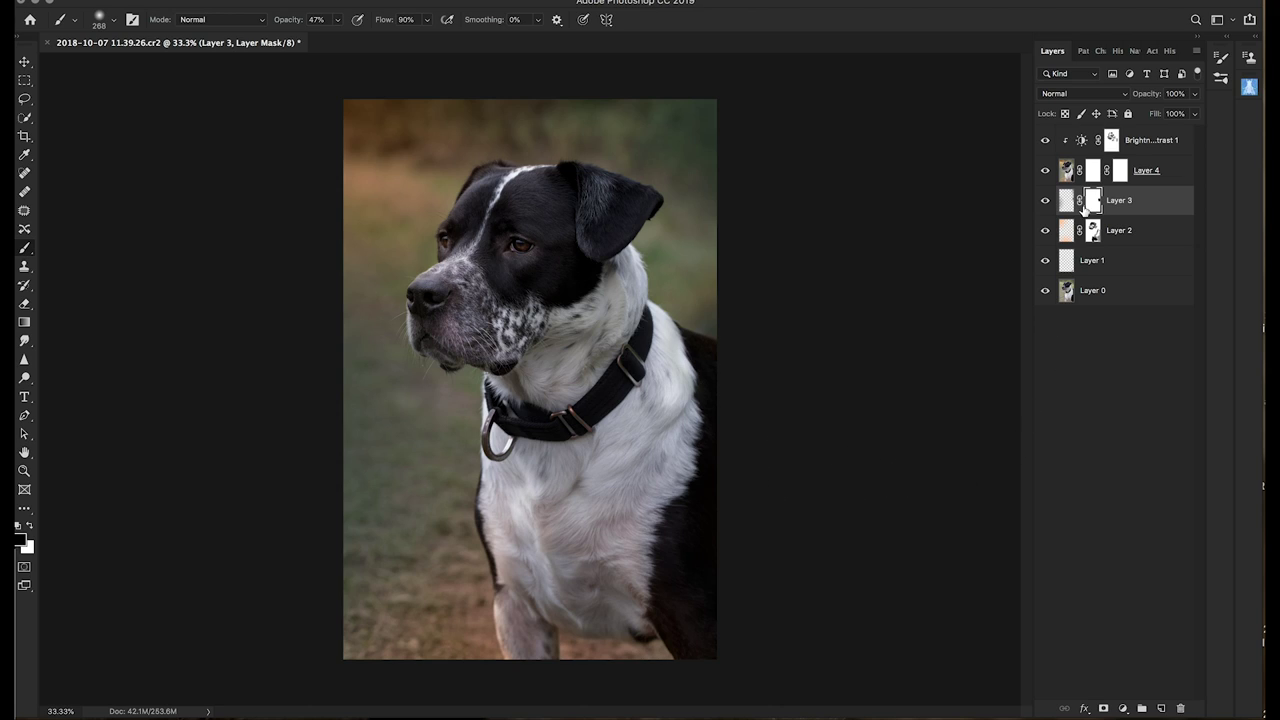
pyautogui.click(1111, 142)
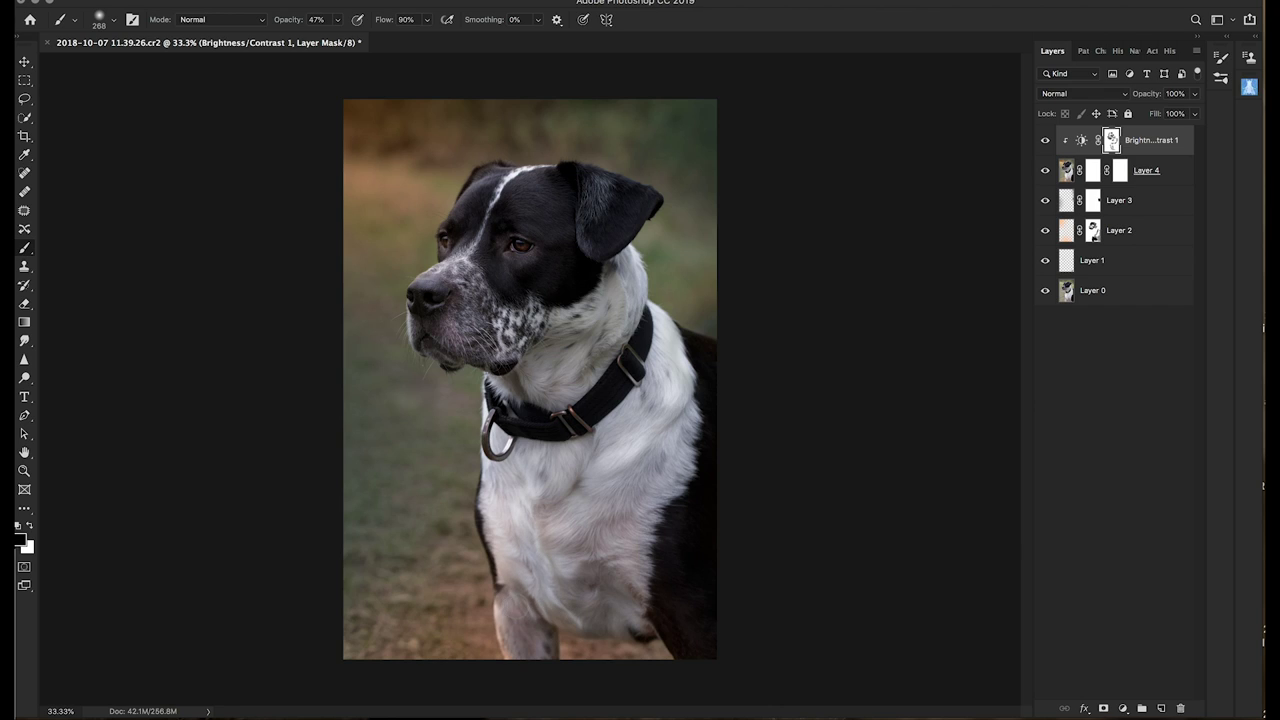
pyautogui.moveTo(517, 606); pyautogui.dragTo(525, 646)
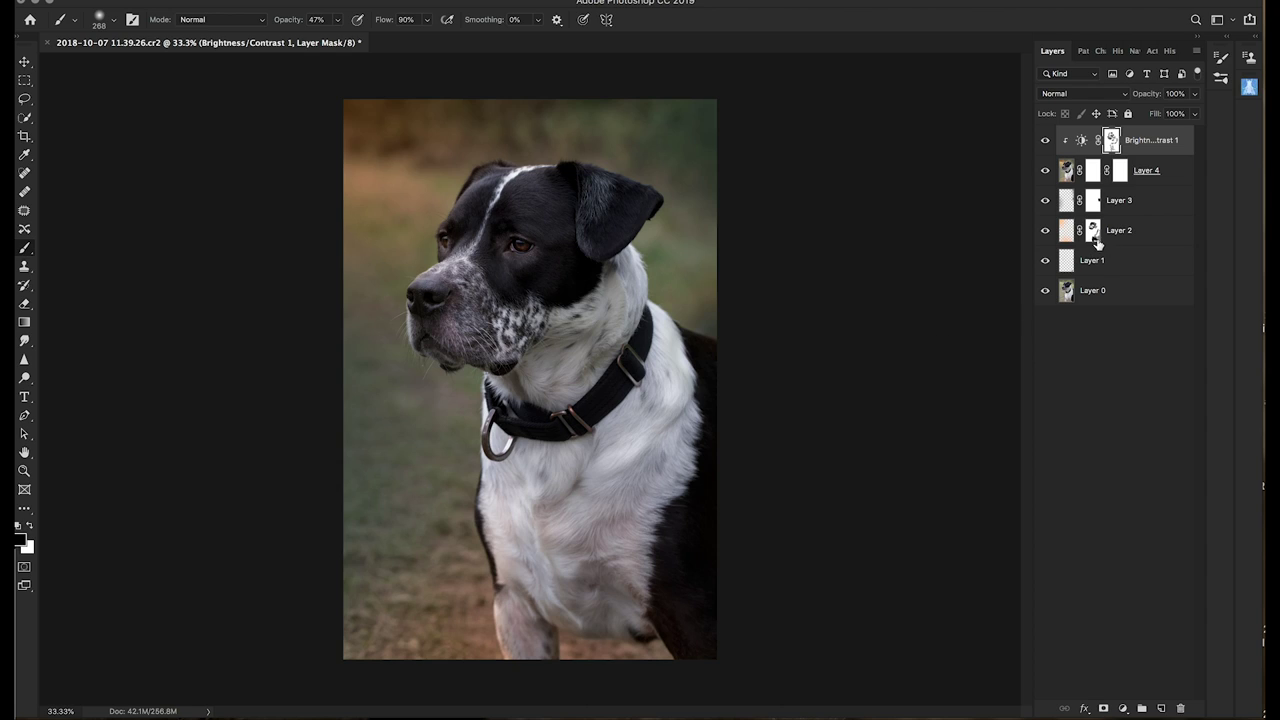
pyautogui.click(1093, 175)
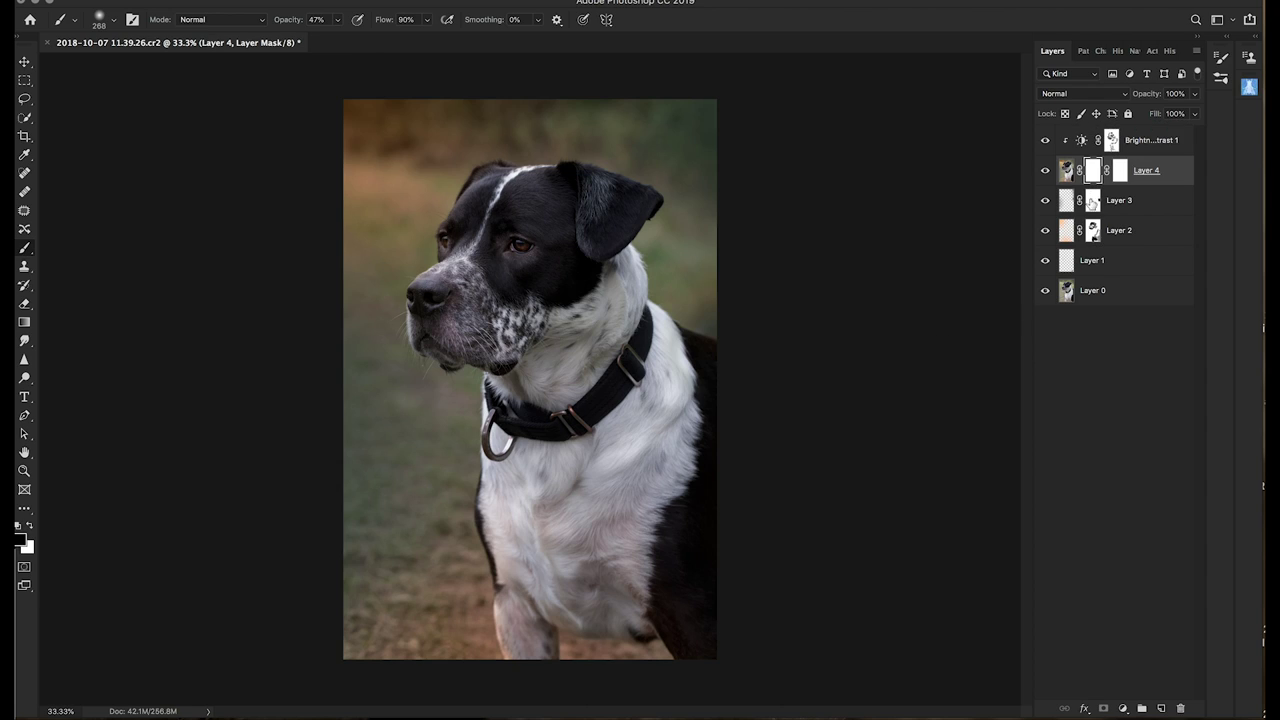